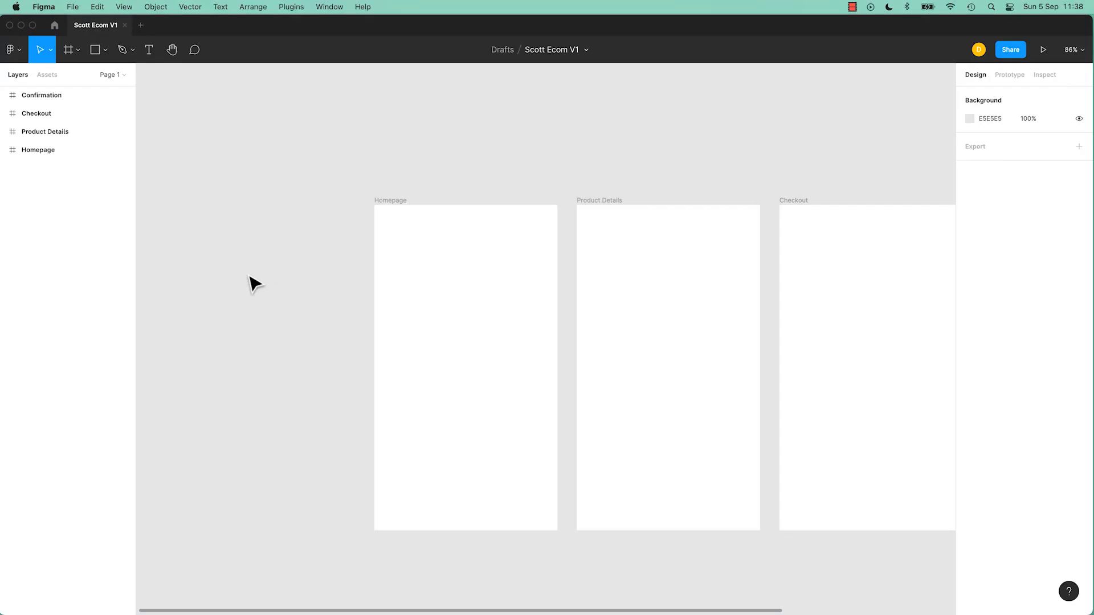
Add a line of placeholder text in the Homepage frame.
left_click(147, 50)
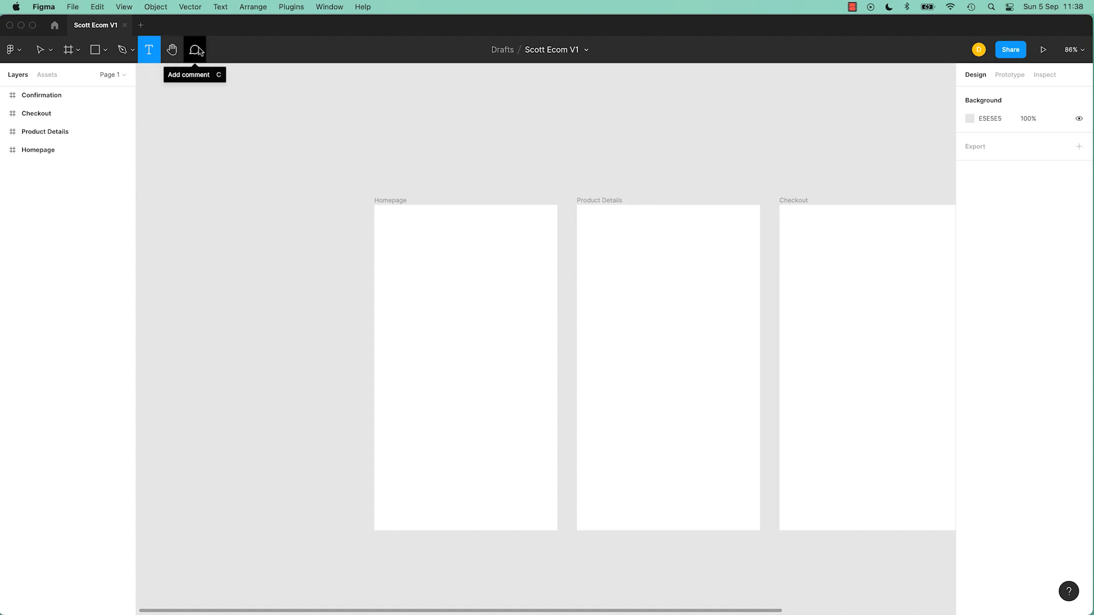
left_click(418, 276)
type("sdfjaskdlfjl;askd jf;laskjdf ;laskj d")
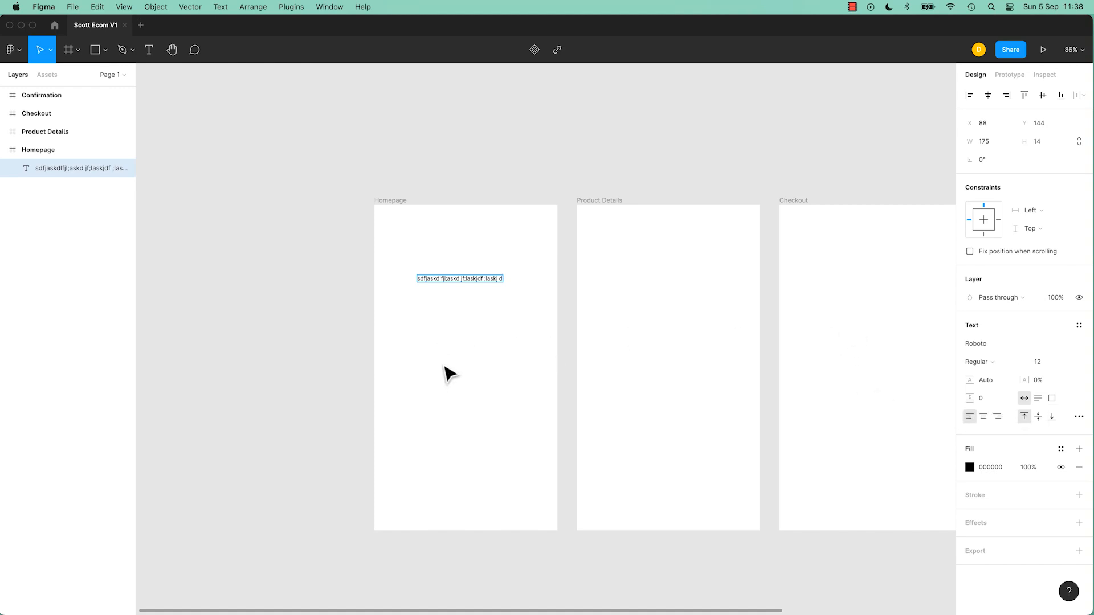
Draw a text box below it and fill it with placeholder text.
left_click(148, 49)
left_click_drag(412, 299, 510, 364)
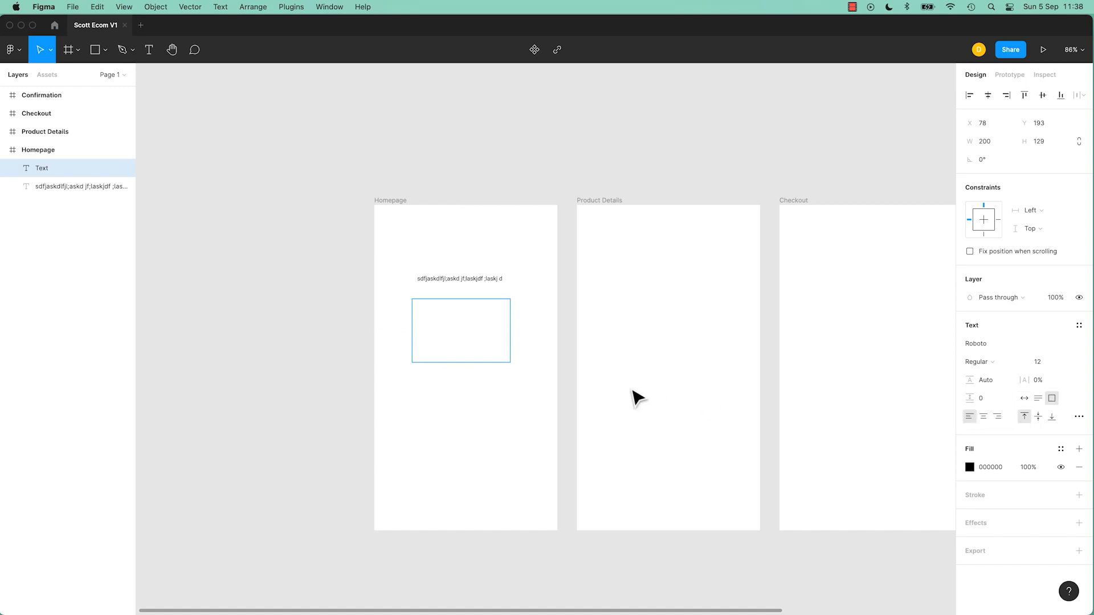
type("a;lskdjf ;laskd jfl; sakdlf;kj sdl;kfj als;dkjf ;laskjd")
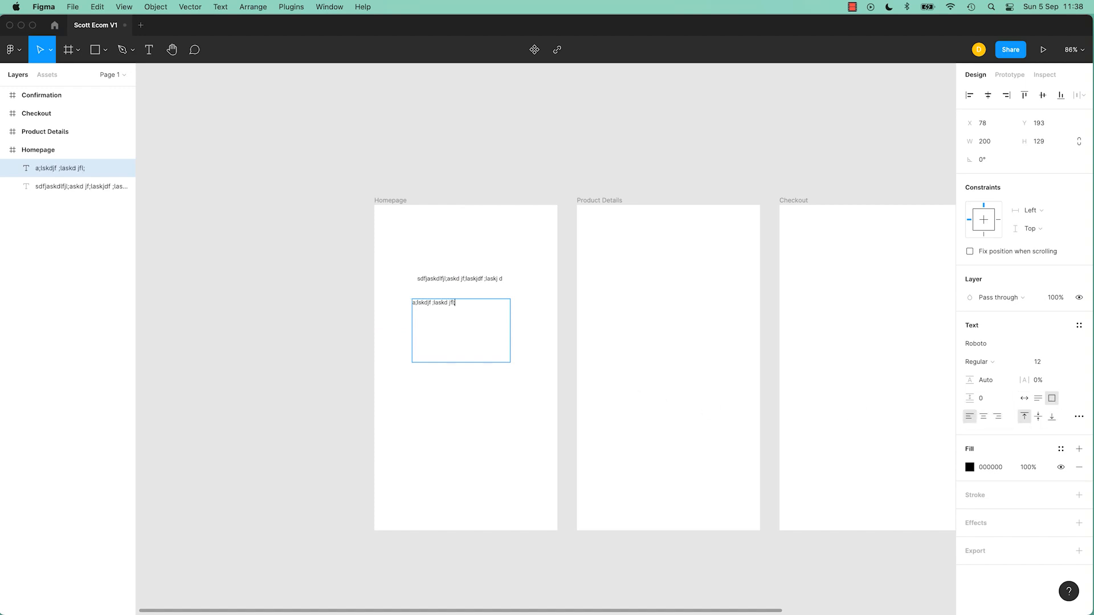
type("f ;lksajd ;flkasj;dlkf jasldkfj as;l")
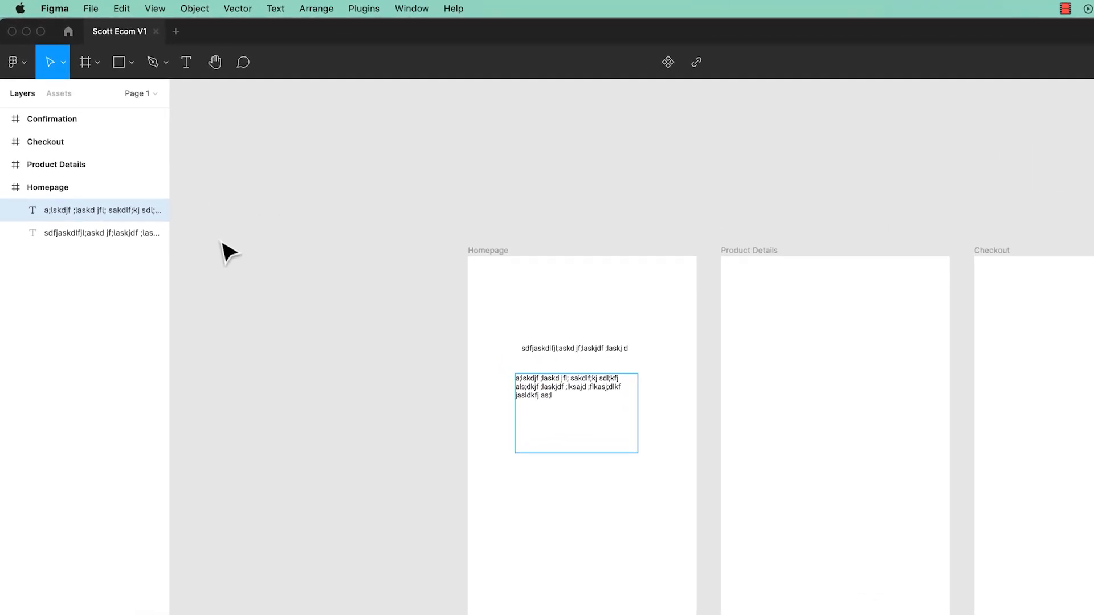
Undo both placeholder text layers.
key("super+z")
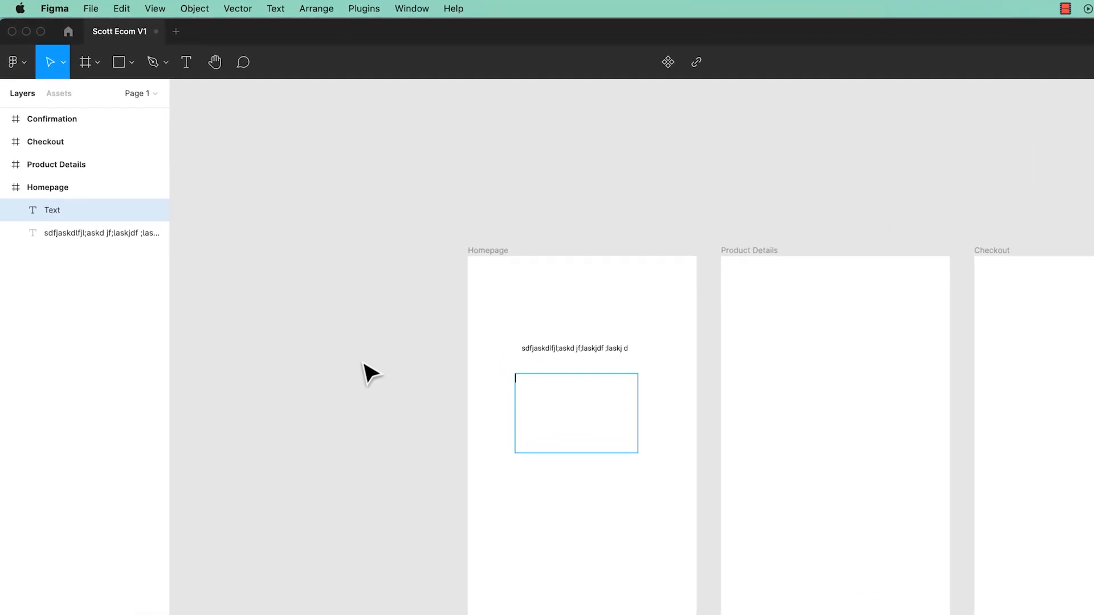
key("super+z")
key("super+z")
key("super+z")
left_click(121, 8)
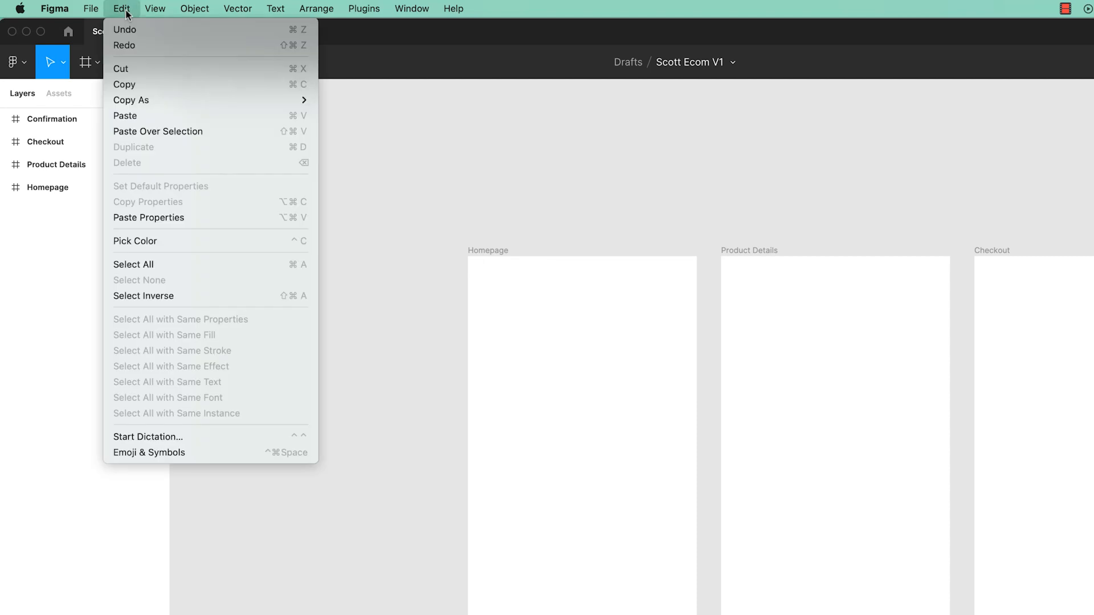
left_click(481, 193)
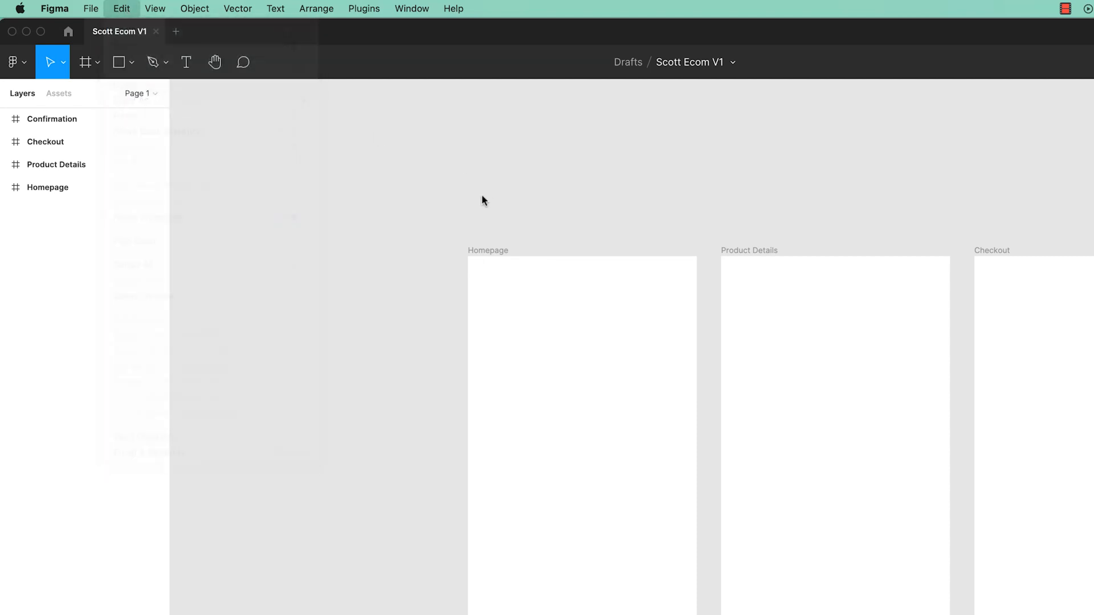
left_click(26, 67)
mouse_move(60, 143)
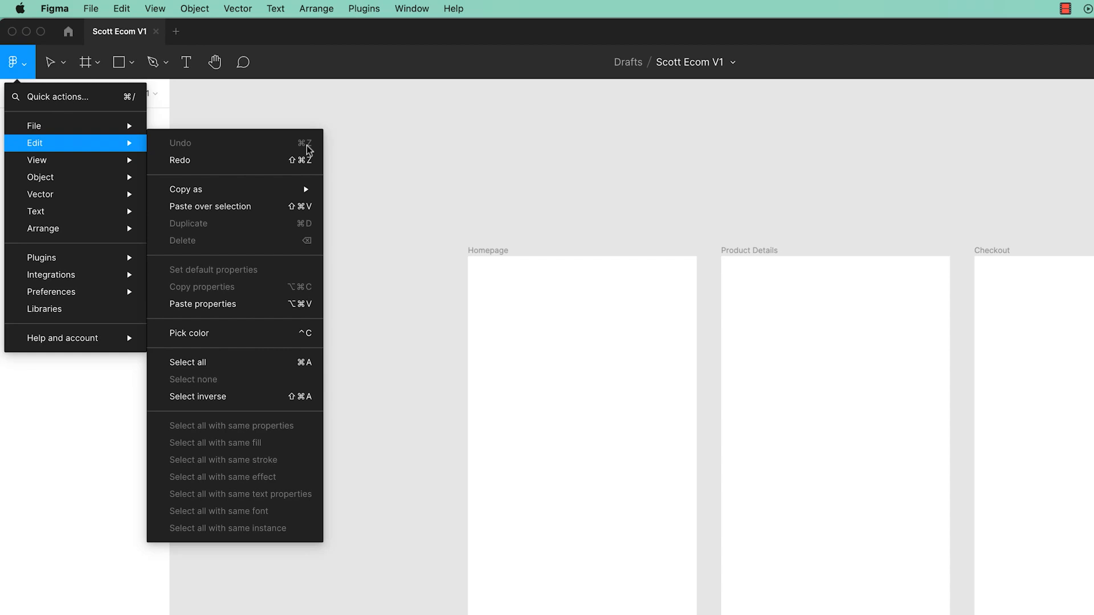
left_click(558, 166)
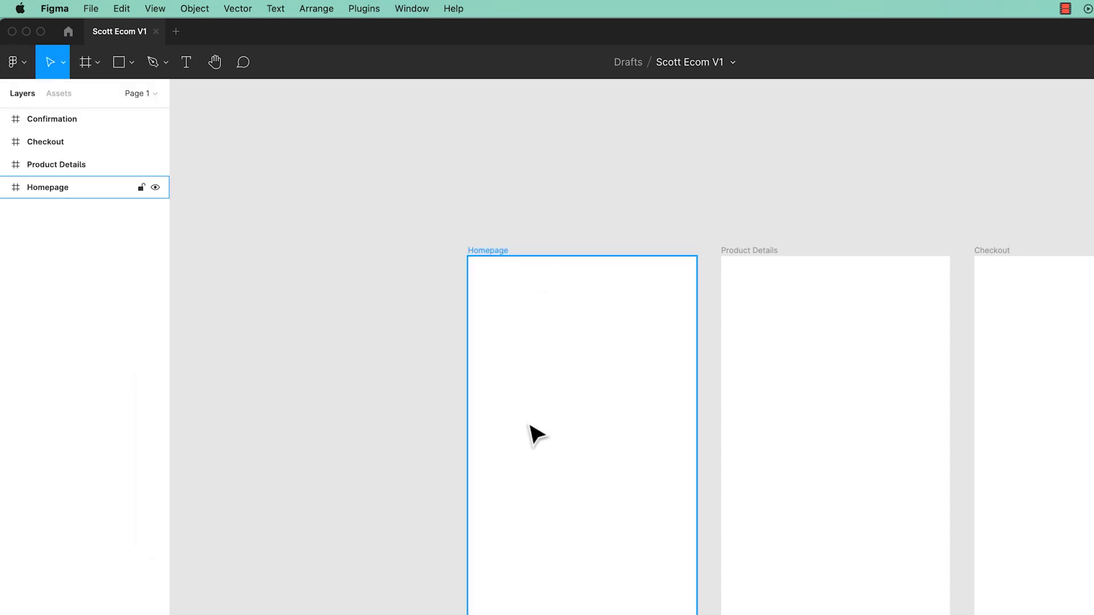
Add the text SCOTT HEADPHONES in the Homepage frame and move it near the frame's top.
key("t")
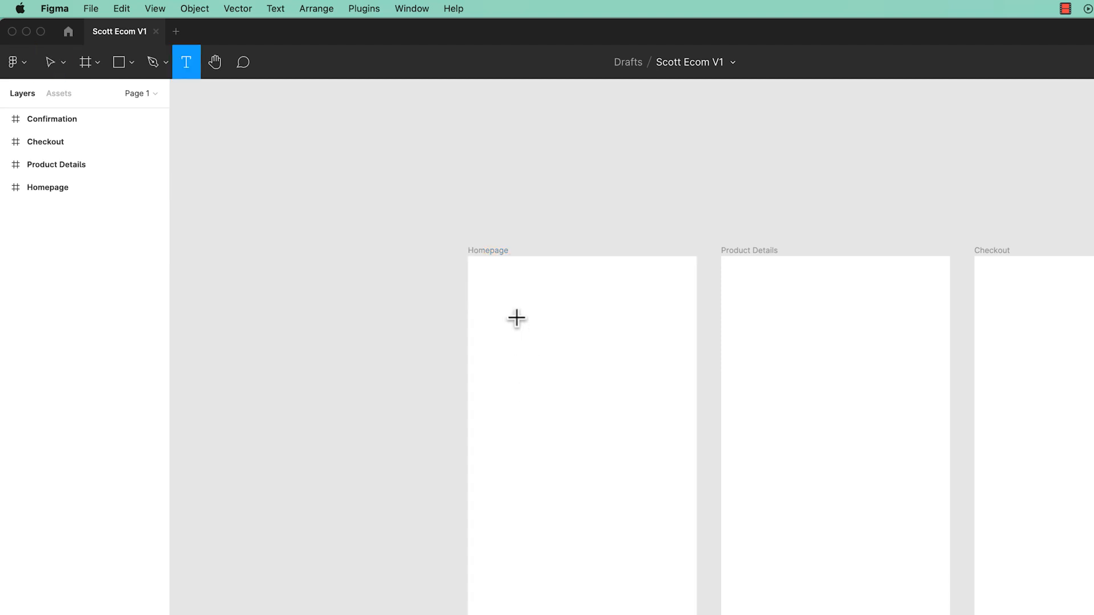
left_click(532, 361)
type("SCOTT HE")
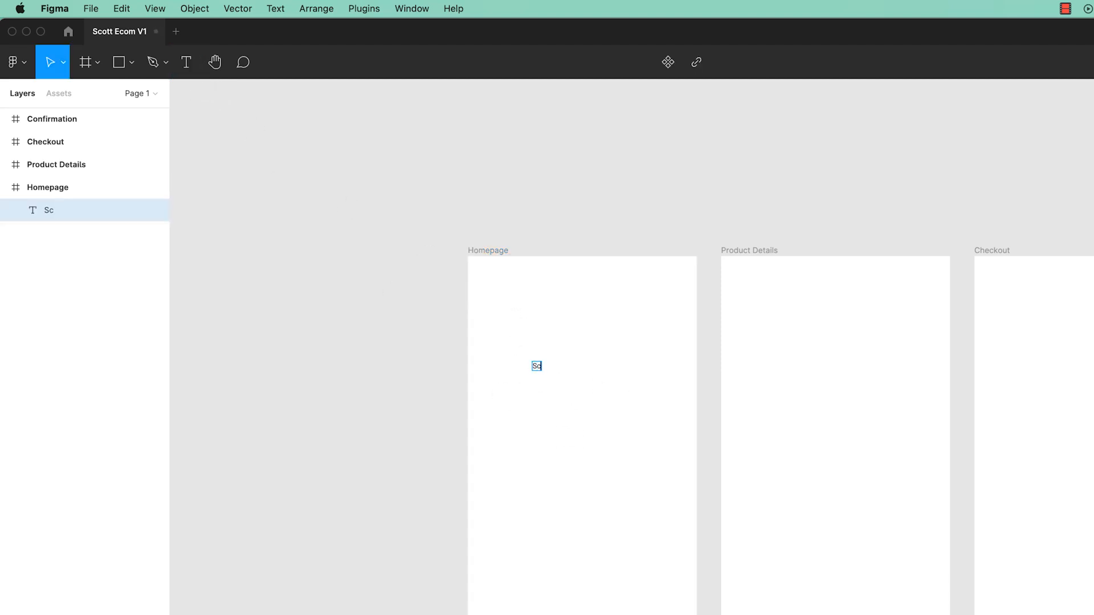
type("ADPHONES")
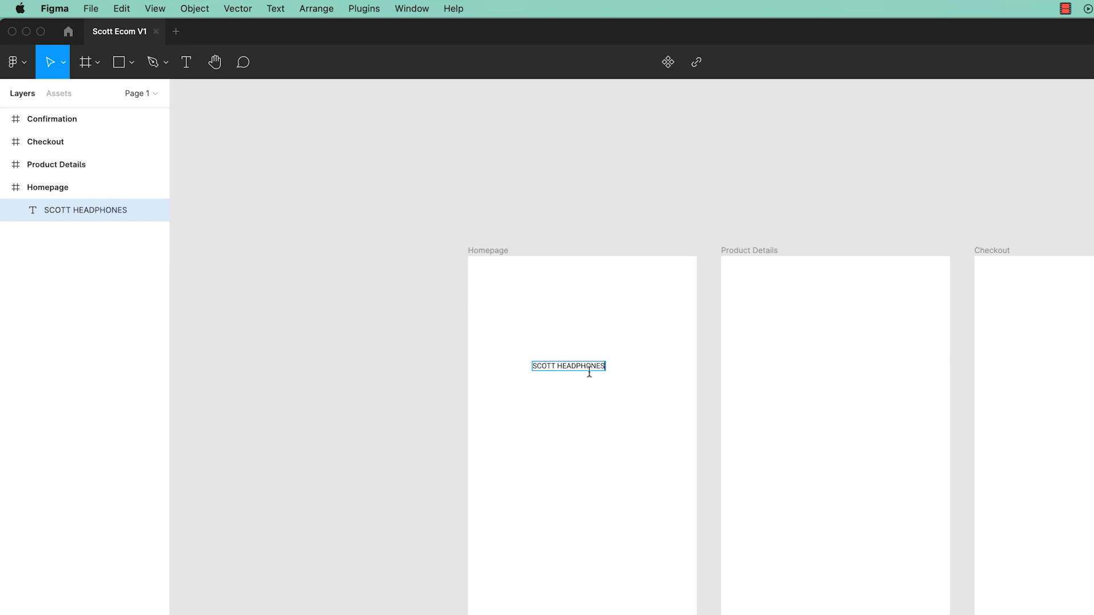
key("Escape")
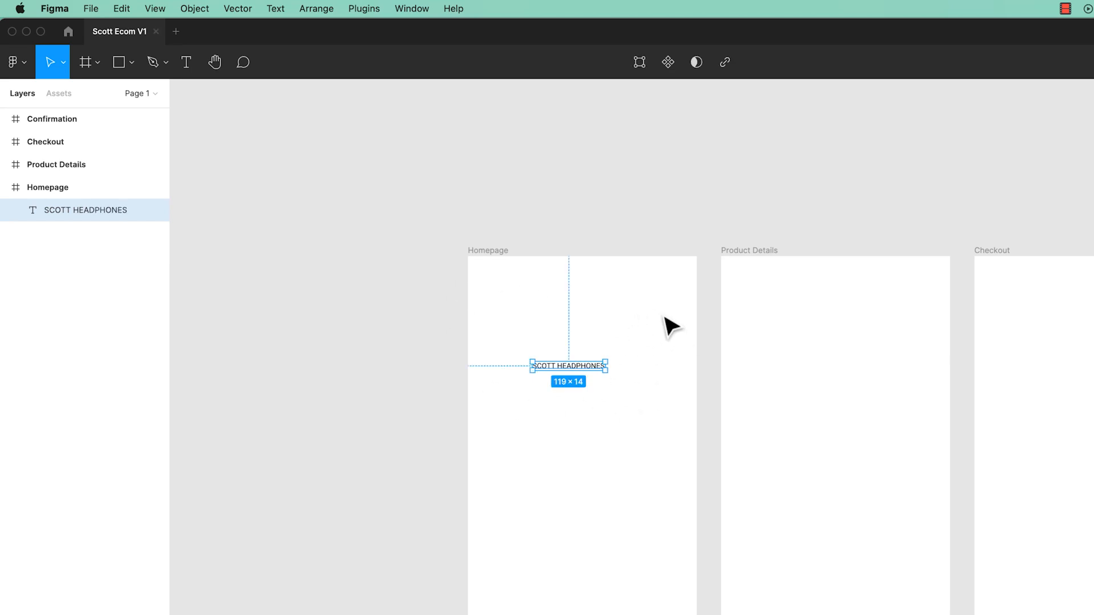
left_click_drag(589, 367, 569, 318)
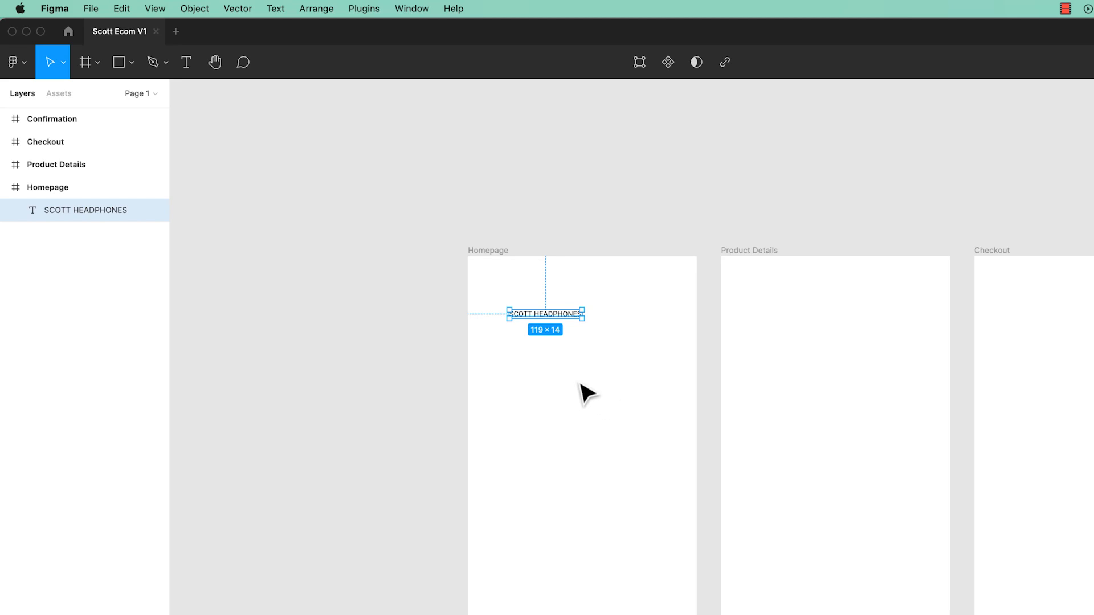
Draw a text box below the heading, enter "This is our marketing message." and set it to auto width.
left_click(190, 62)
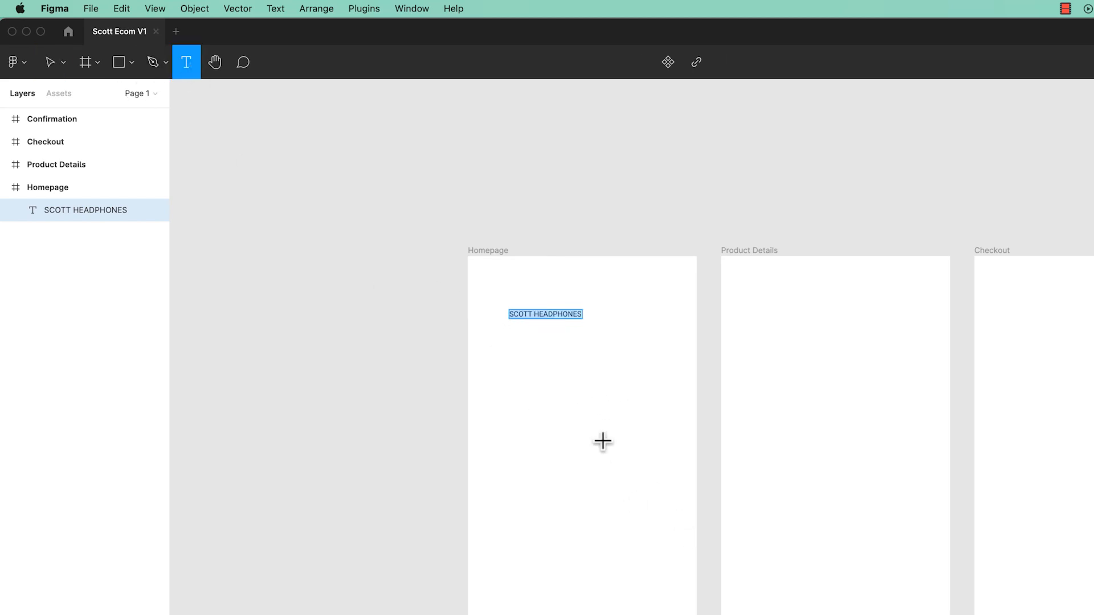
left_click_drag(511, 380, 664, 454)
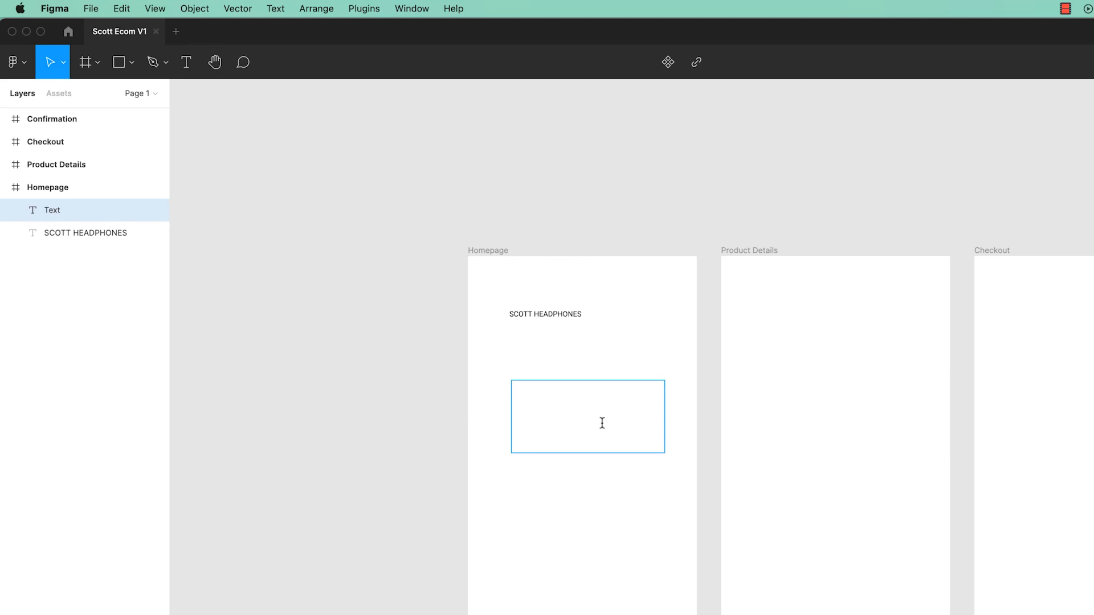
type("This is our marketing message")
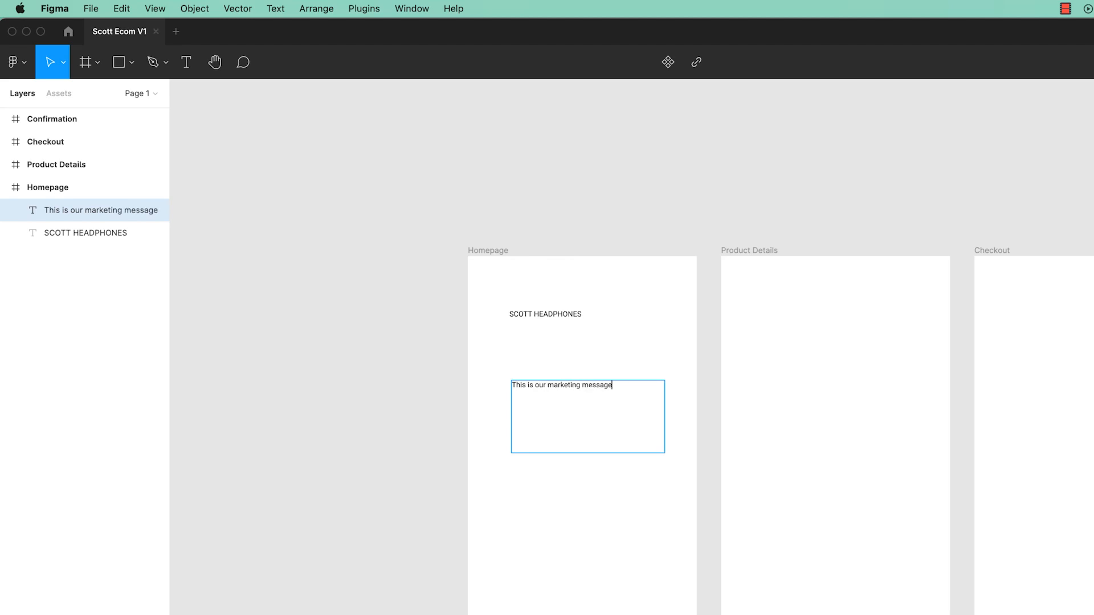
type(".")
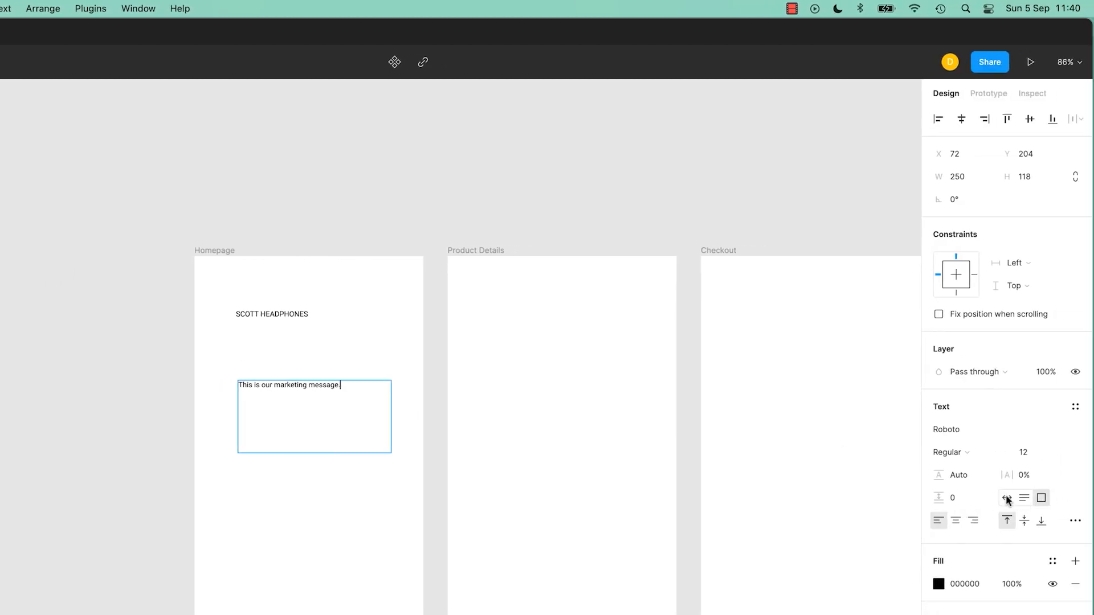
left_click(1007, 500)
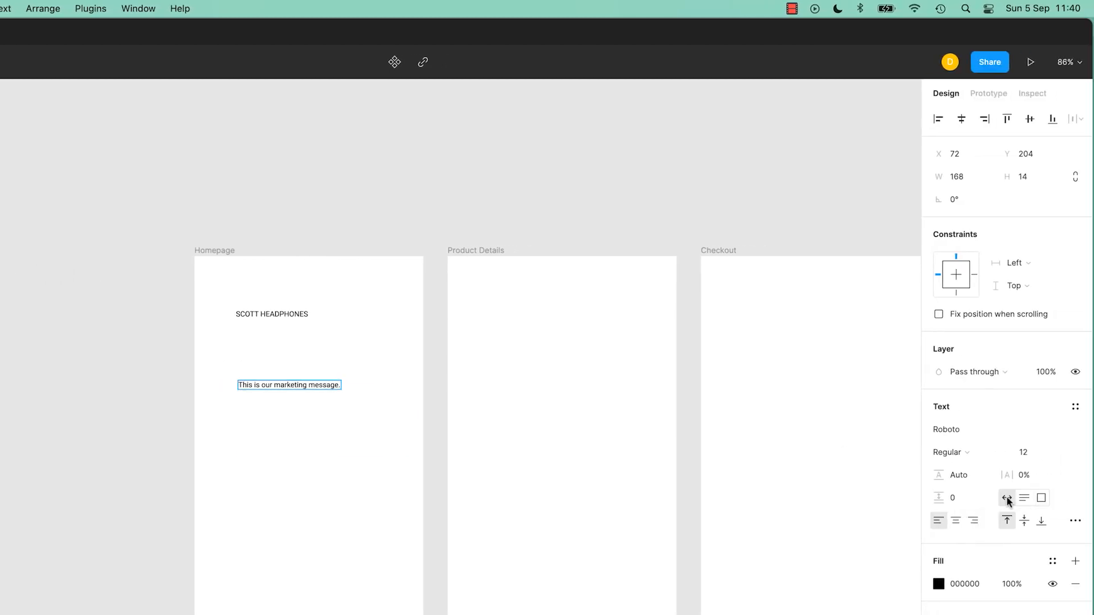
double_click(297, 315)
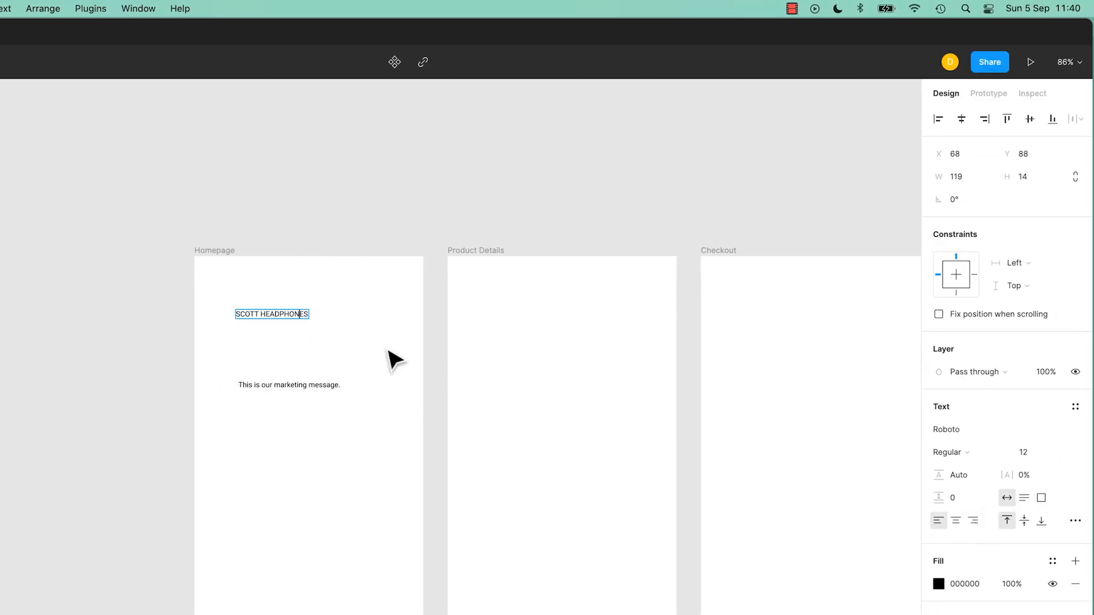
left_click(1041, 499)
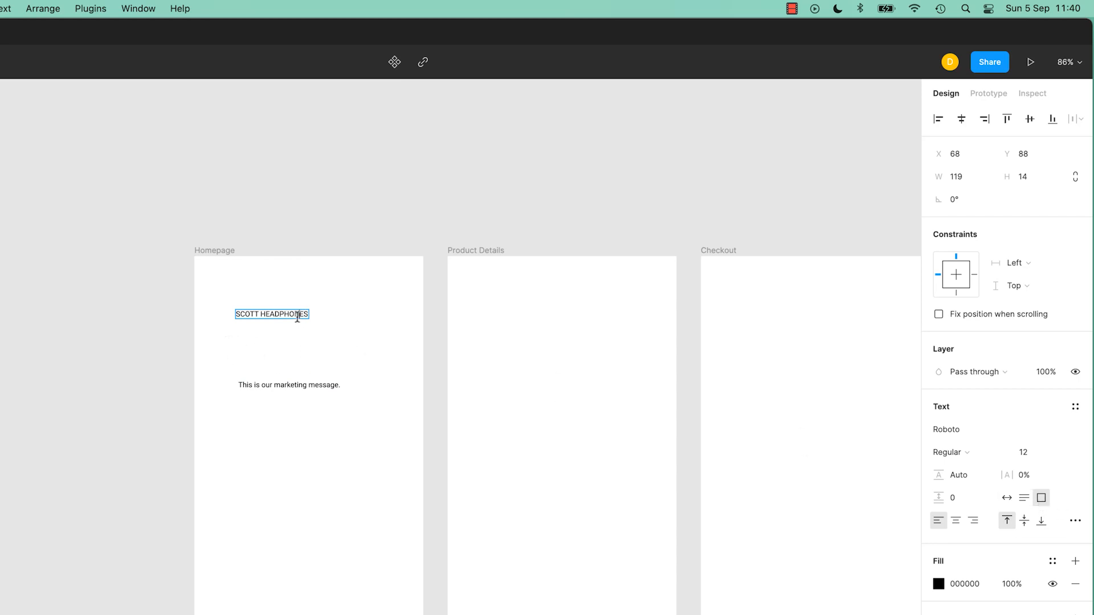
type("slakdjf;alksdjfl;aksjdf;la")
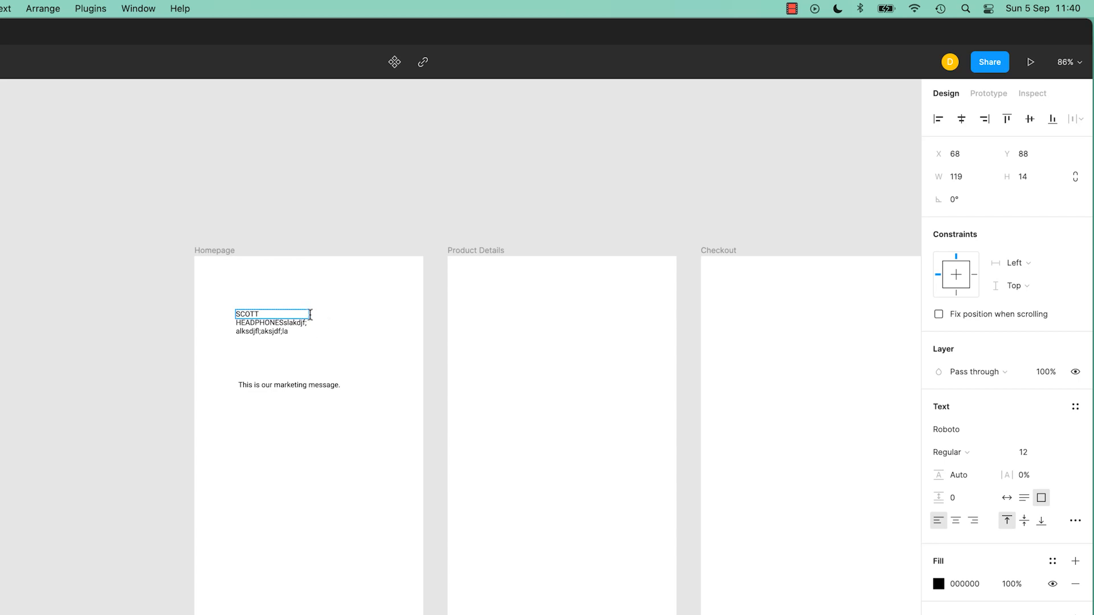
key("super+z")
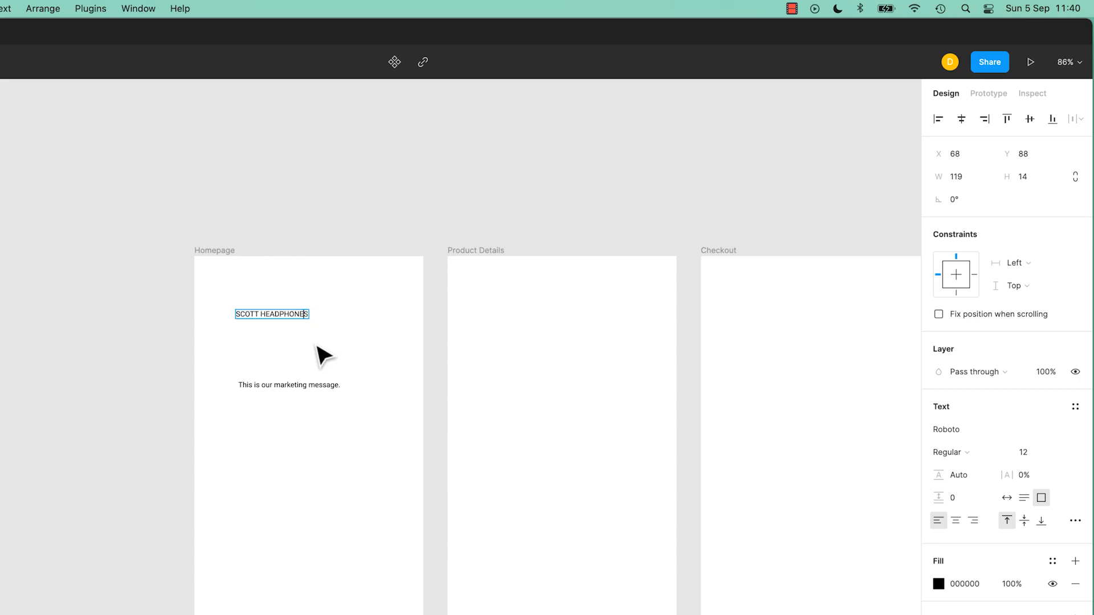
key("super+z")
left_click(335, 387)
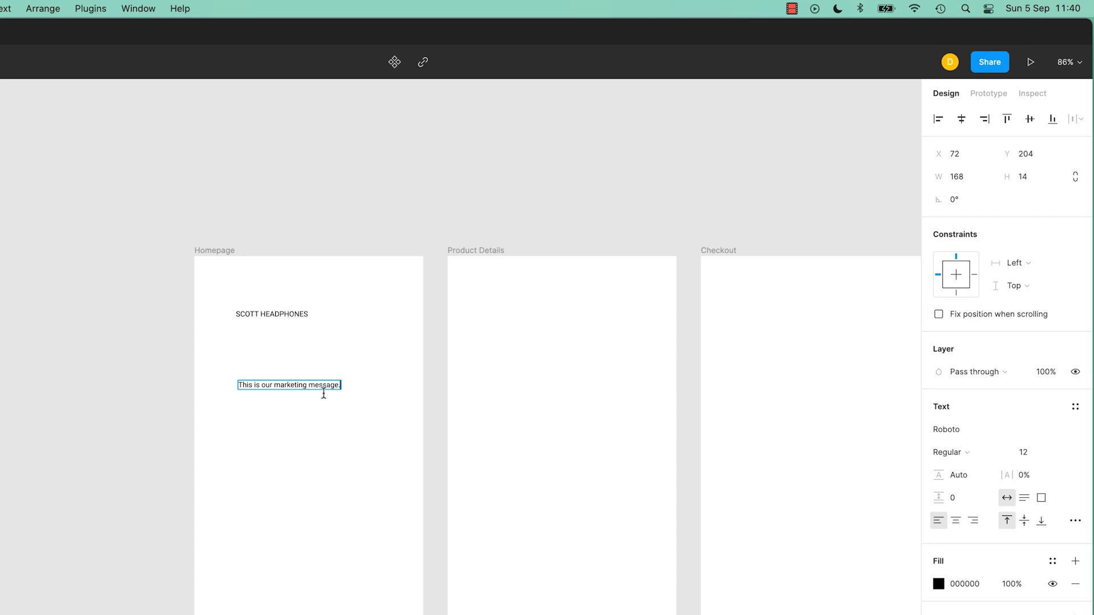
left_click(323, 393)
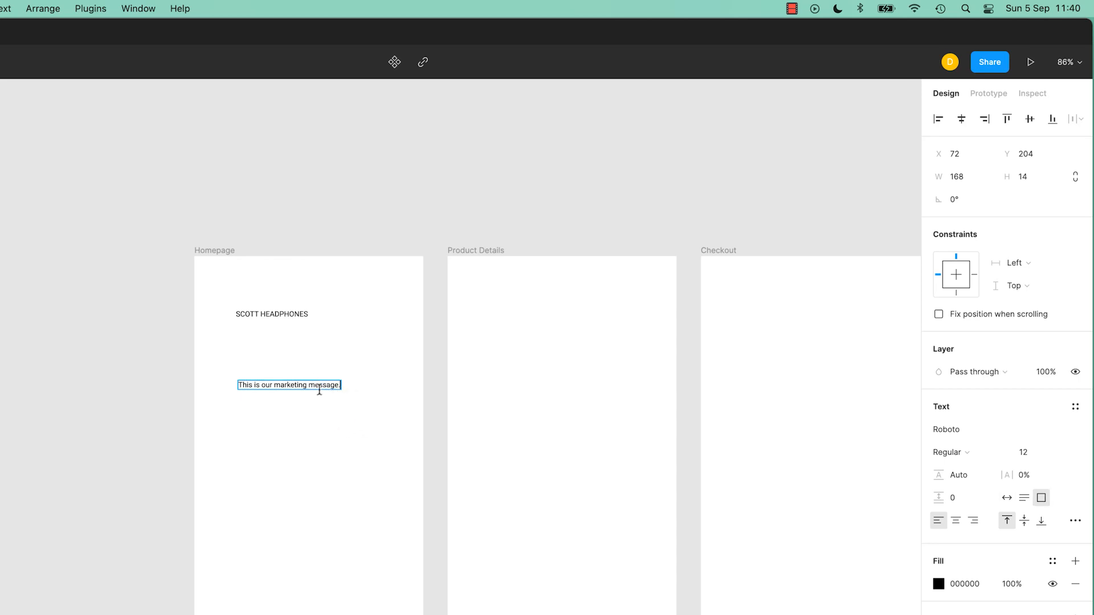
key("super+z")
key("super+z")
key("super+shift+z")
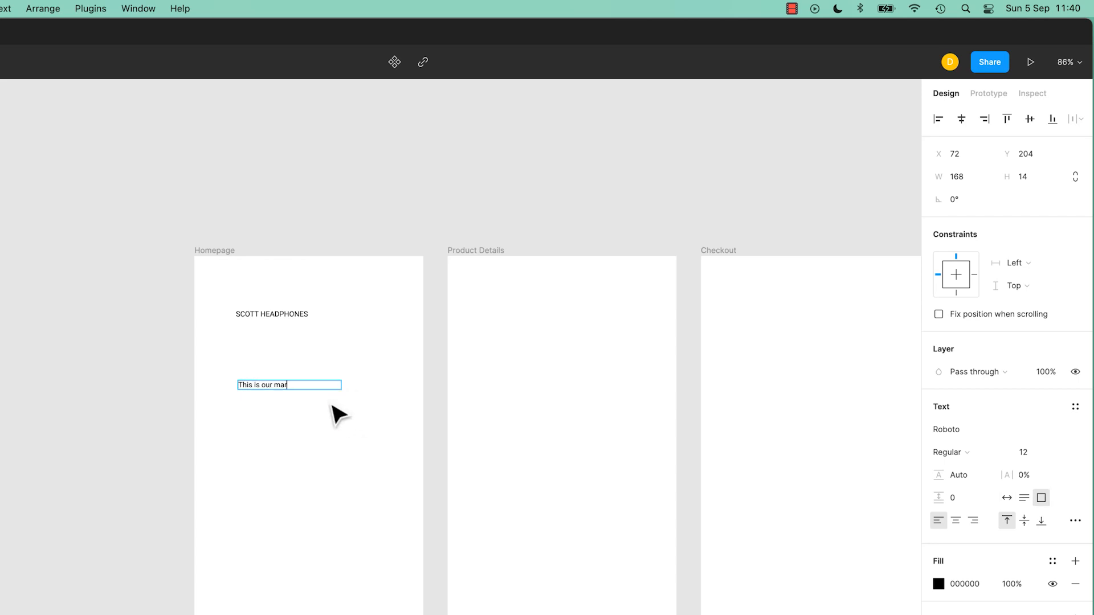
key("super+shift+z")
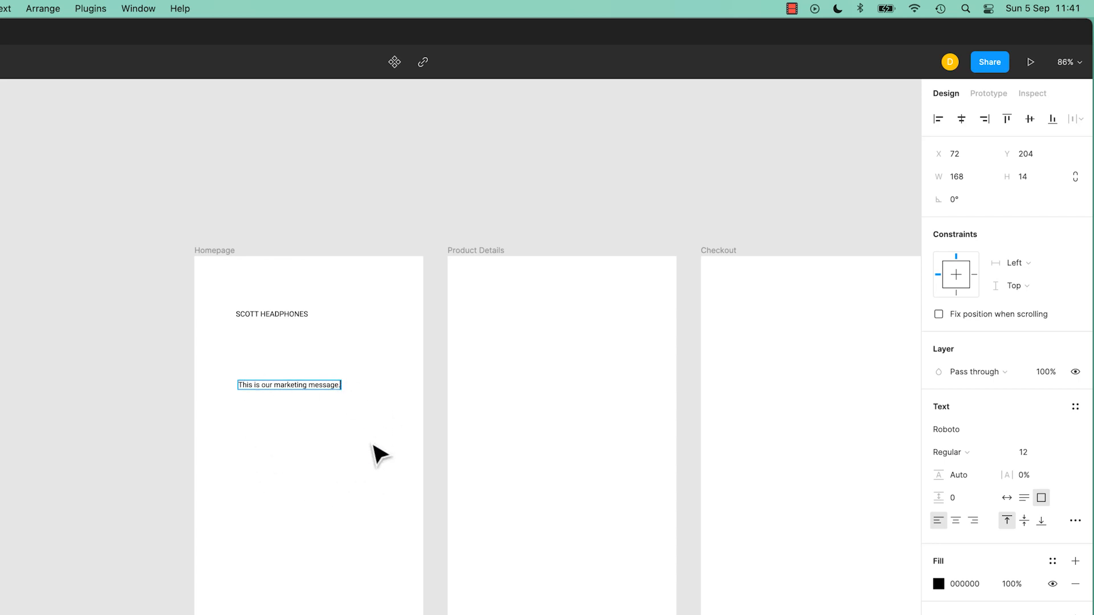
key("BackSpace")
type(".")
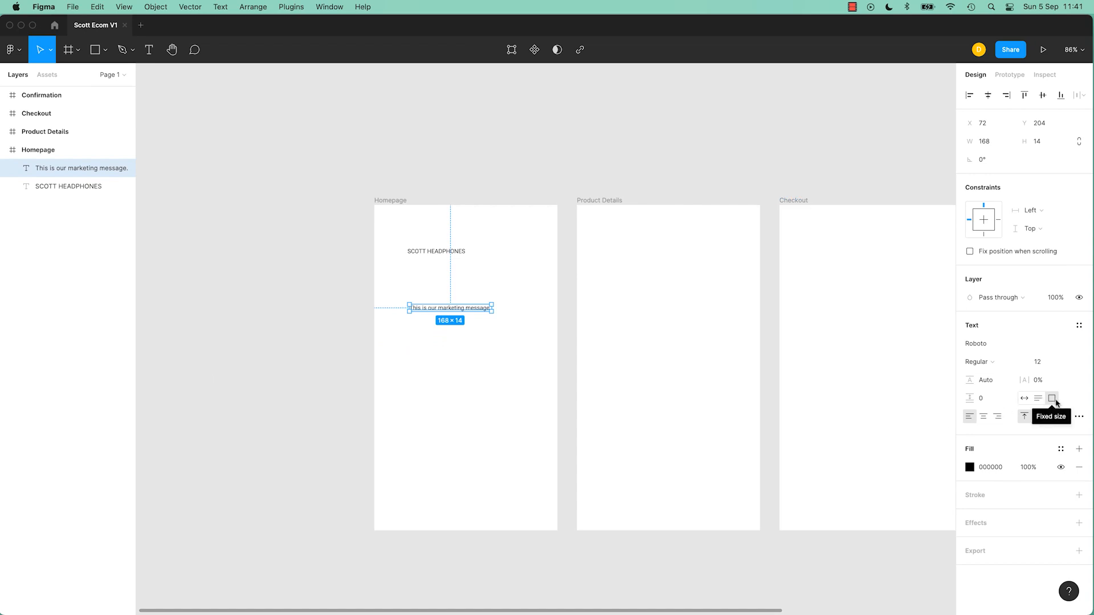
Resize the marketing message text box to about 244 × 158.
left_click_drag(491, 312, 528, 382)
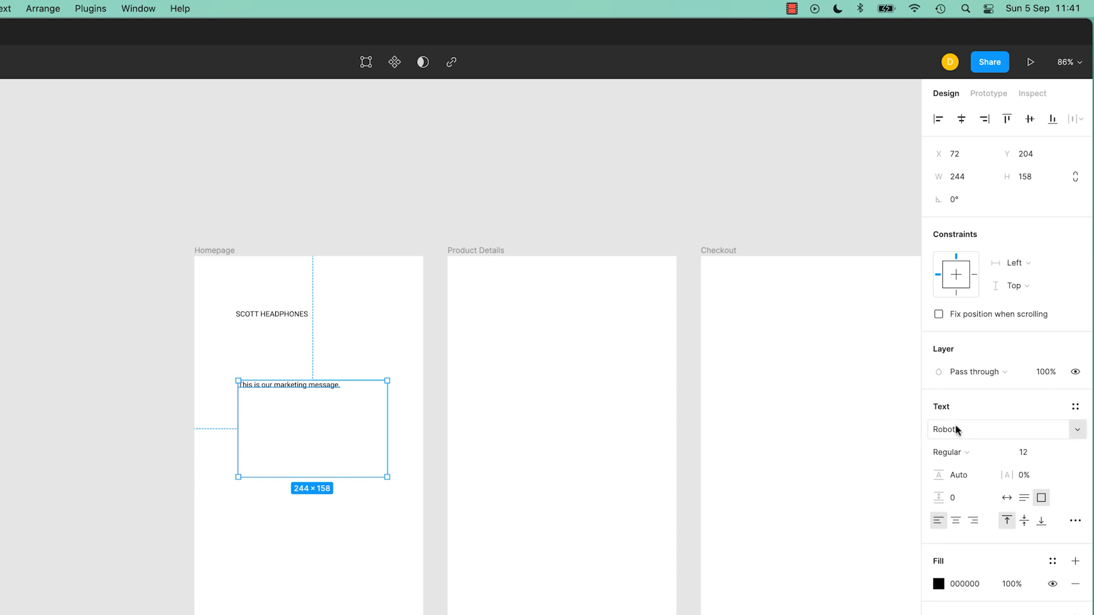
left_click(1034, 454)
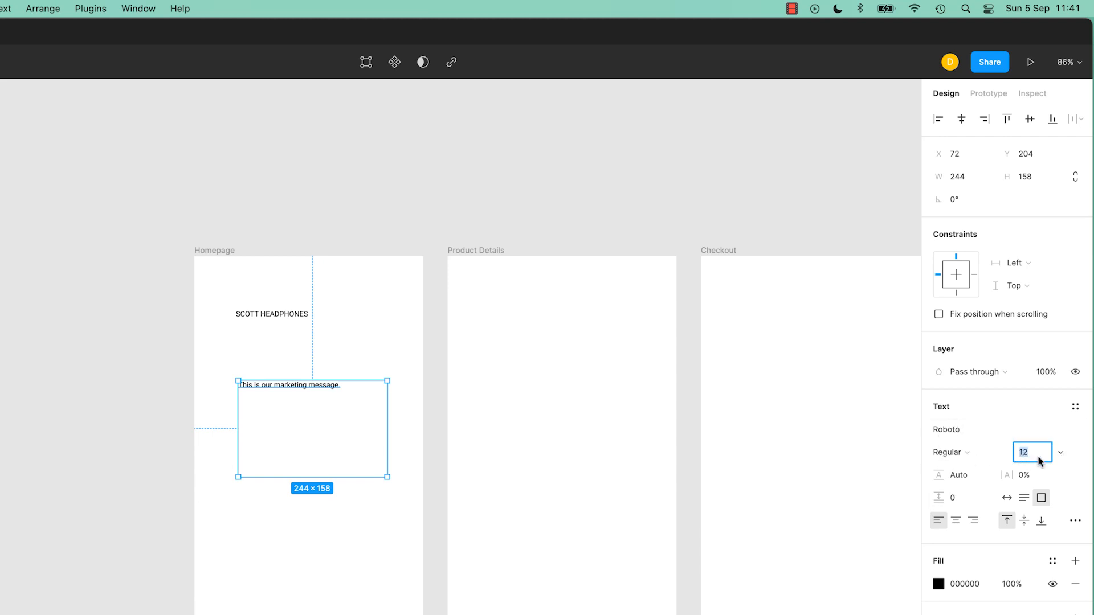
left_click(1057, 458)
left_click(1056, 552)
key("Escape")
Select the marketing message text, set its font size to 48 and center-align it.
double_click(341, 386)
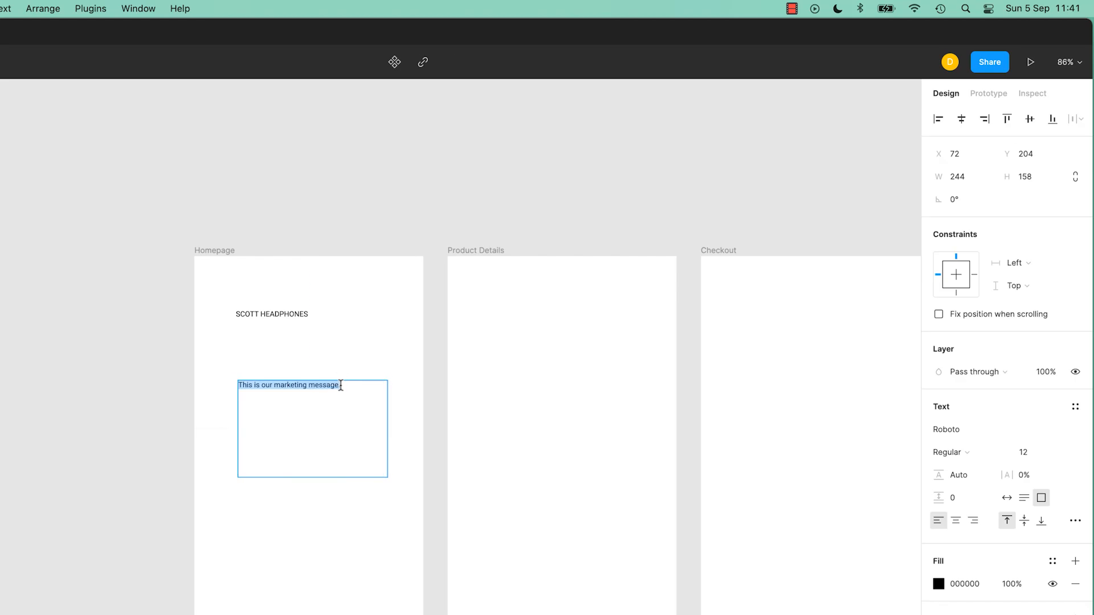
left_click_drag(354, 390, 228, 385)
left_click(1059, 452)
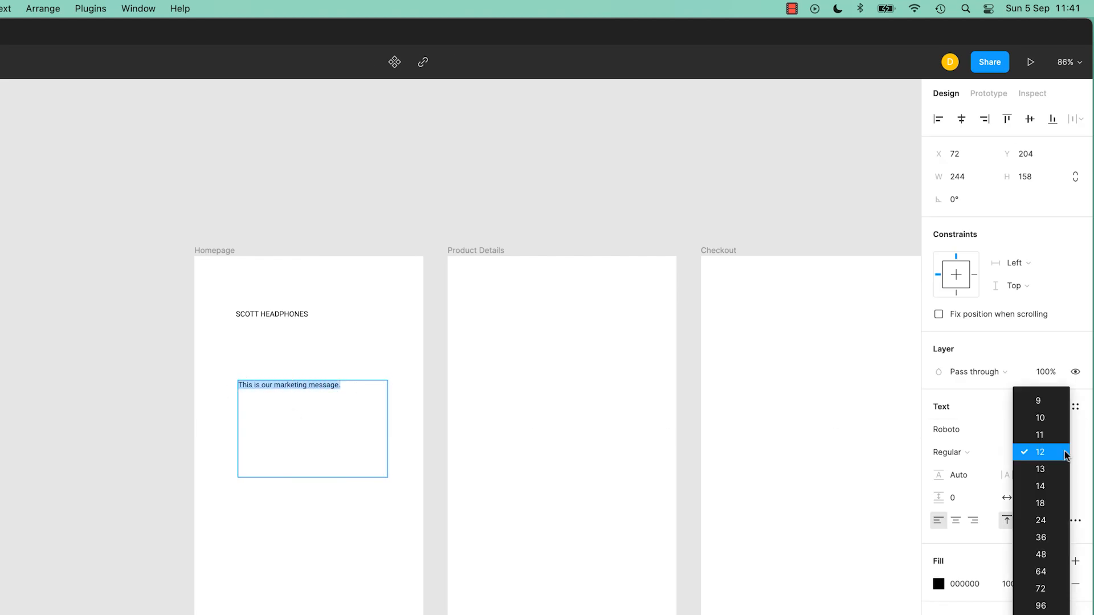
left_click(1048, 563)
left_click_drag(371, 488, 215, 486)
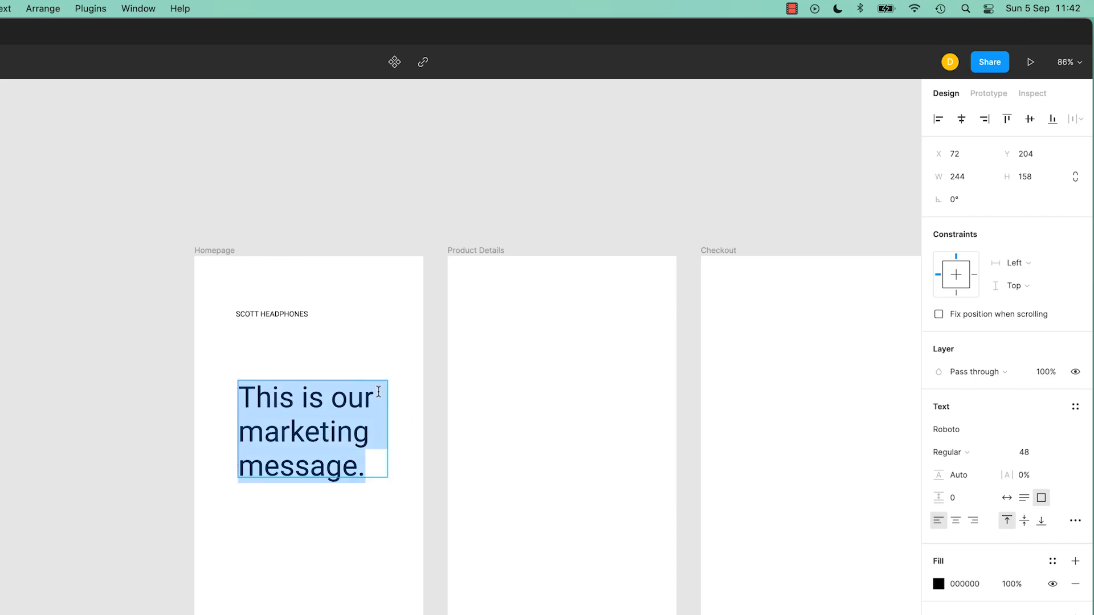
left_click(956, 523)
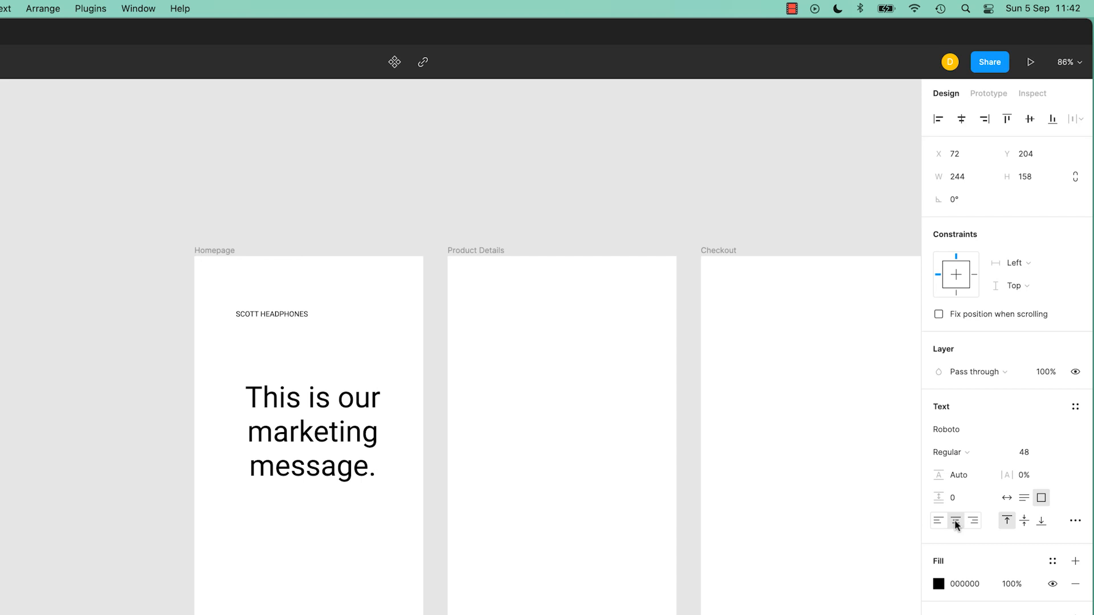
Try scrubbing the marketing message's line height and letter spacing, undoing each change.
double_click(309, 456)
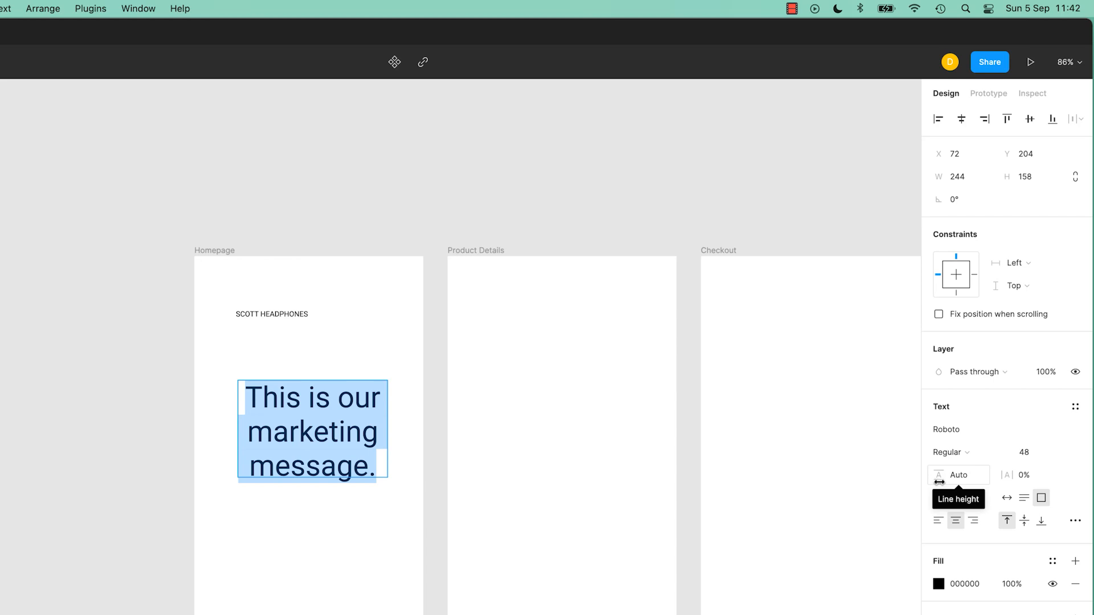
left_click_drag(958, 480, 927, 488)
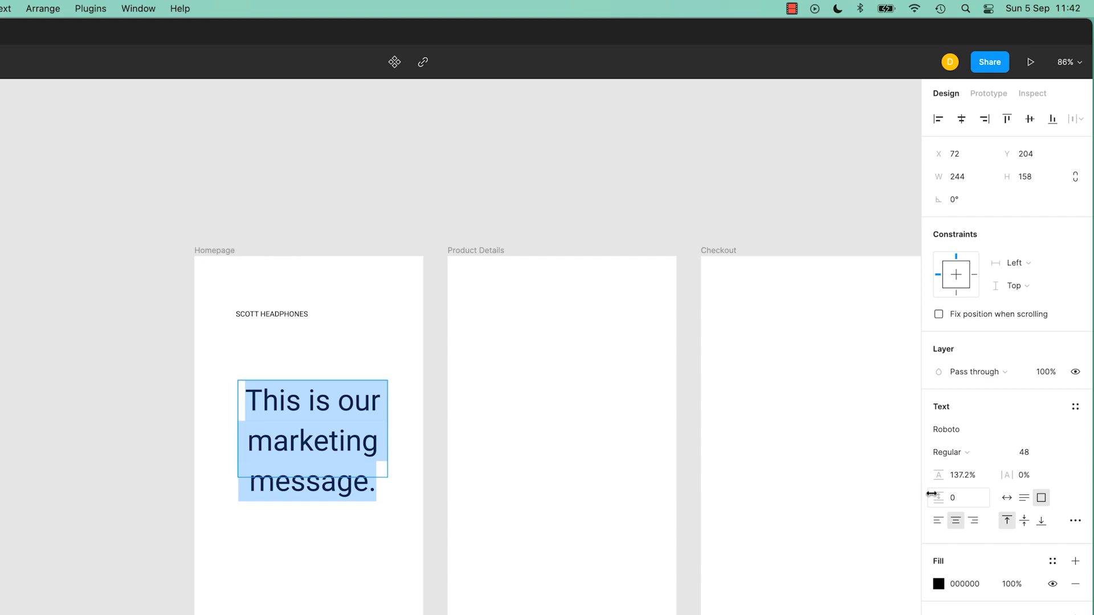
key("super+z")
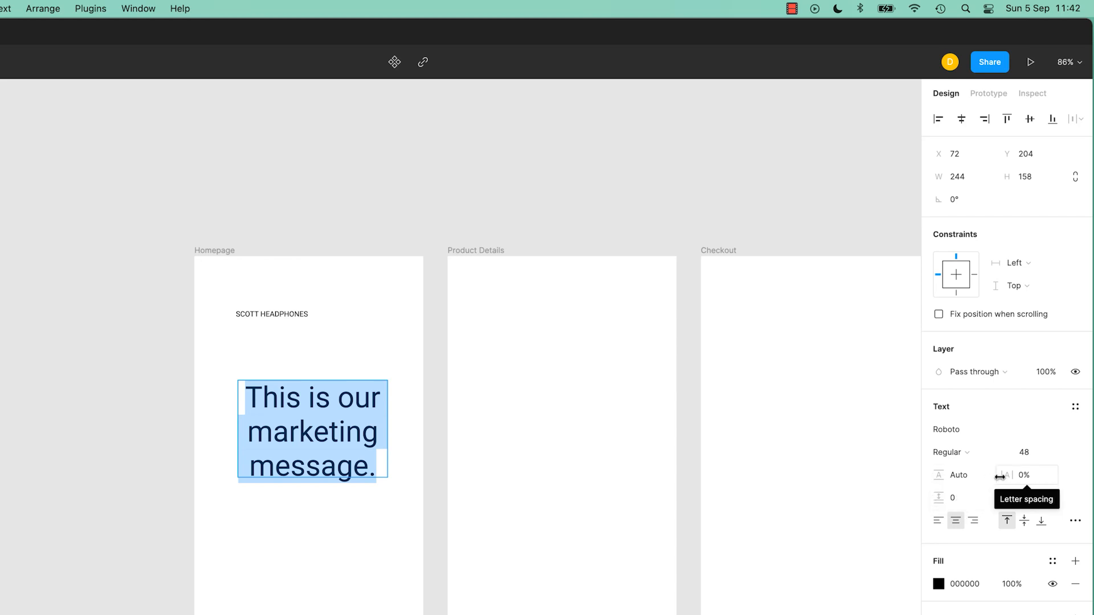
left_click_drag(1001, 478, 1011, 476)
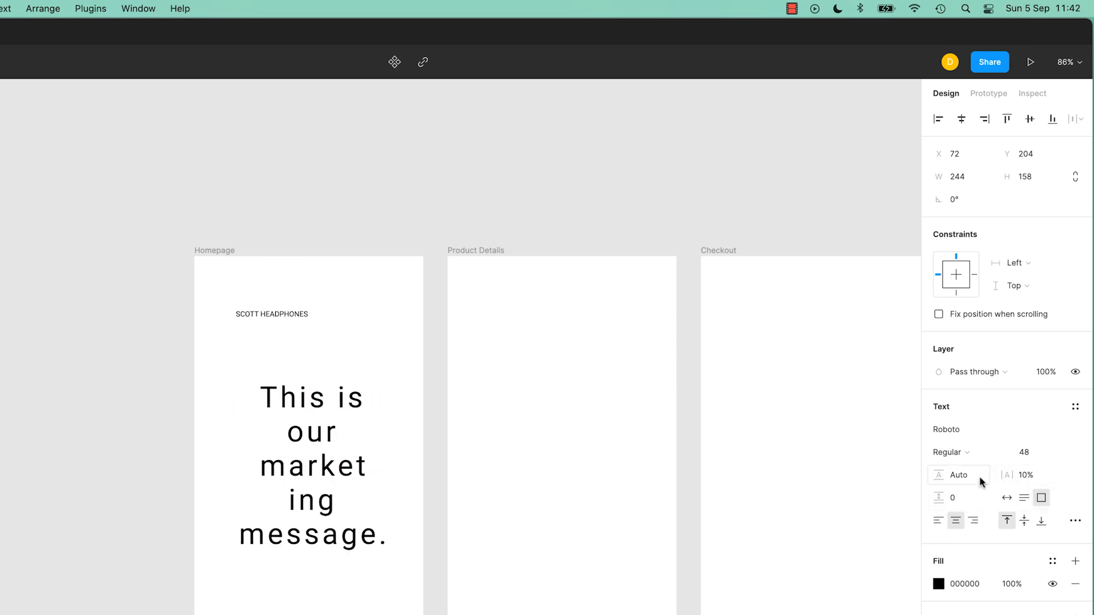
key("ctrl+z")
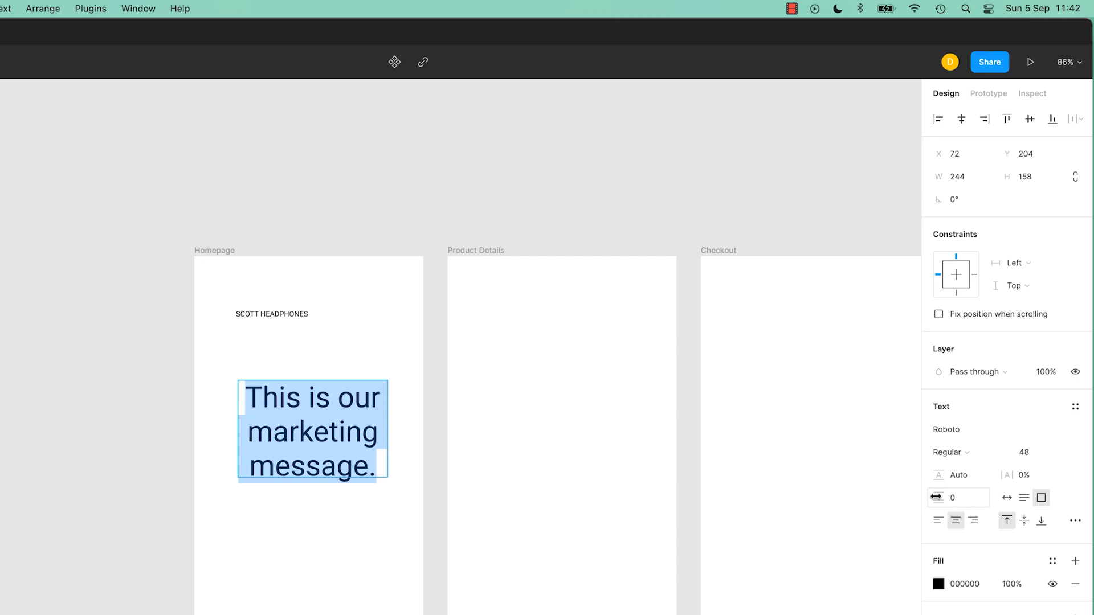
Set the marketing message's line height to 122.7%.
left_click(936, 498)
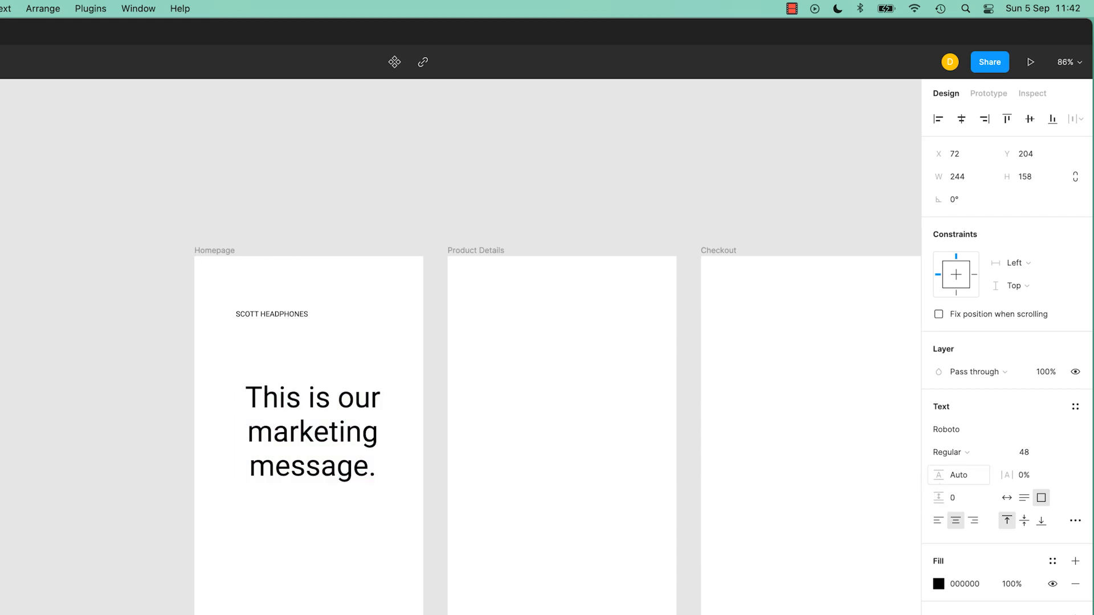
left_click_drag(932, 478, 937, 479)
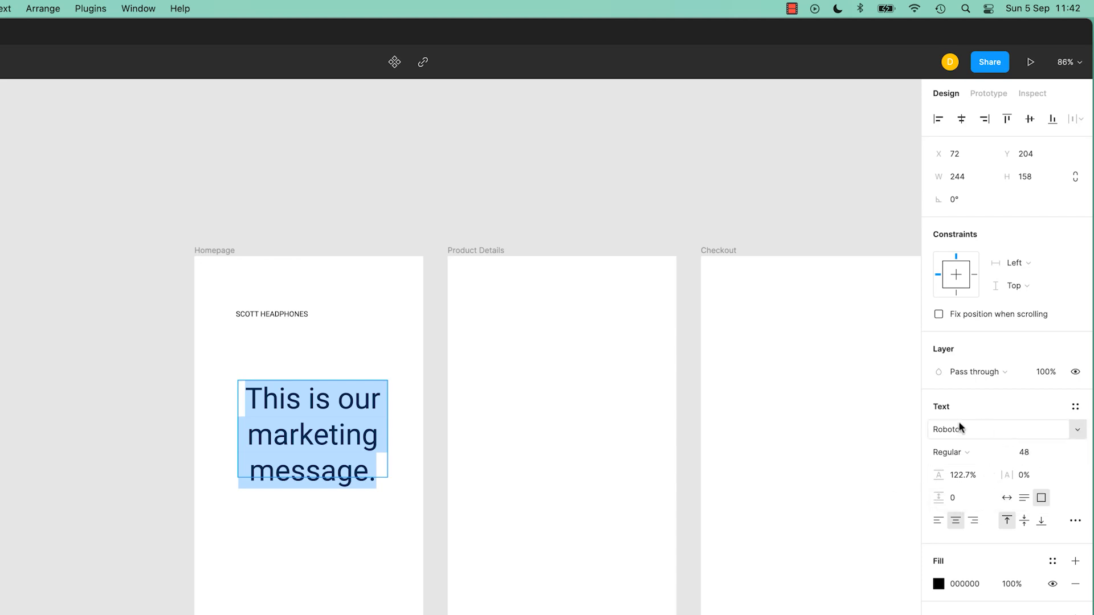
Try nudging the message's font size and its text box width up and down, undoing the width changes.
left_click(1022, 453)
left_click(1029, 454)
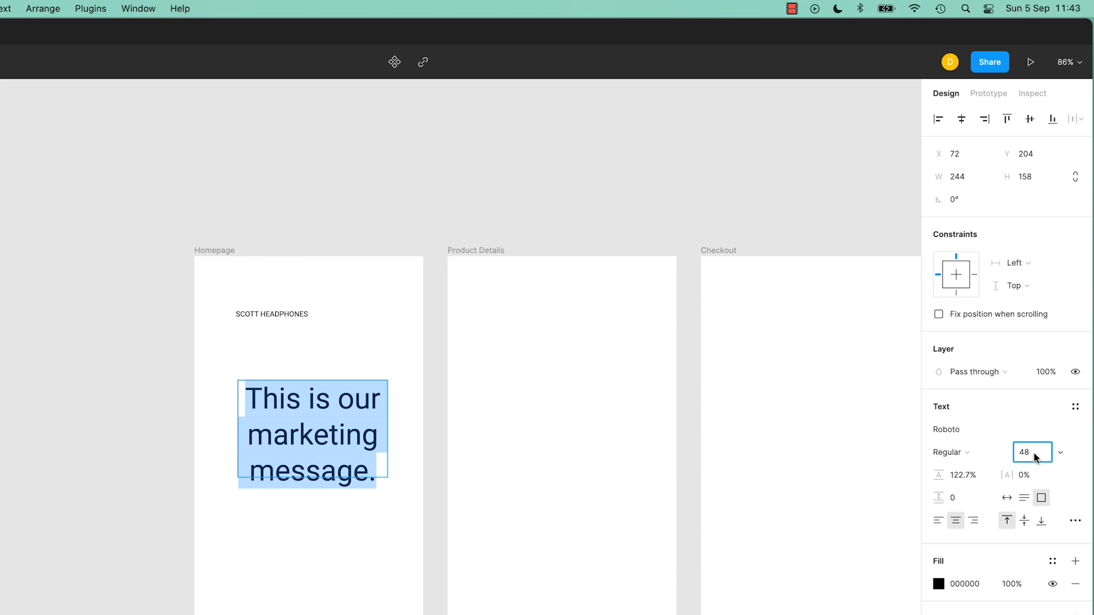
key("Up")
key("Up")
key("Up")
key("Up")
key("Up")
key("Down")
key("Down")
key("Down")
key("Down")
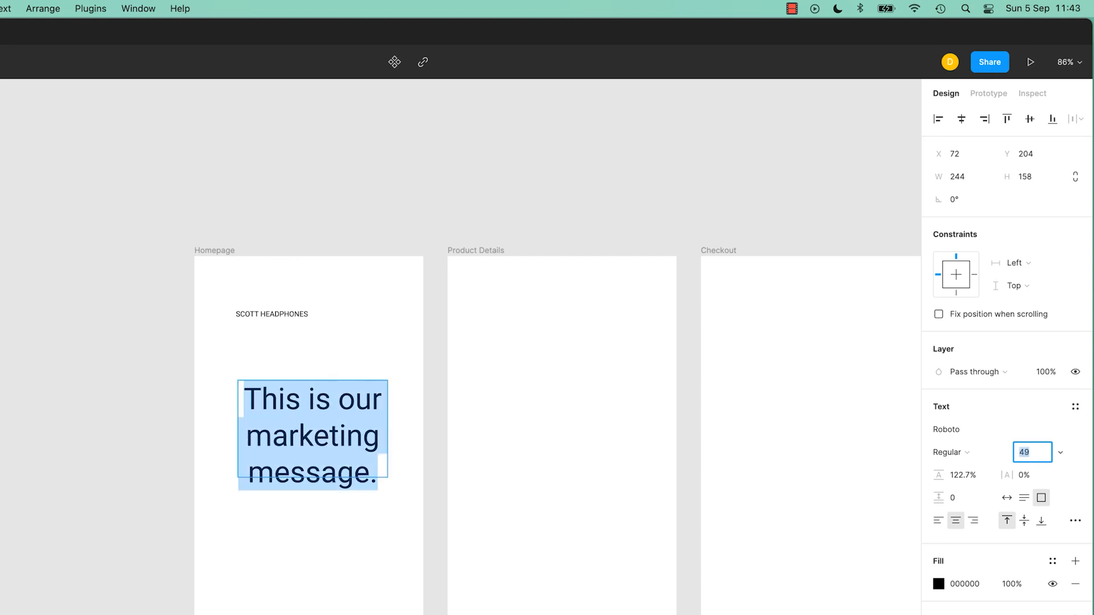
key("shift+Up")
key("shift+Up")
key("shift+Up")
key("shift+Down")
key("shift+Down")
key("shift+Down")
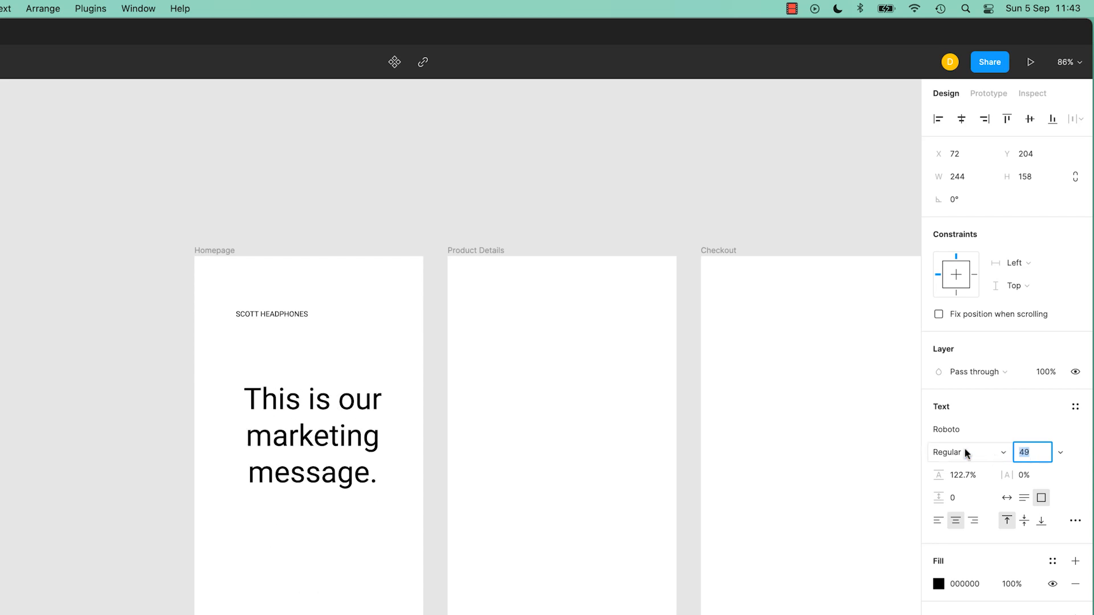
left_click(968, 178)
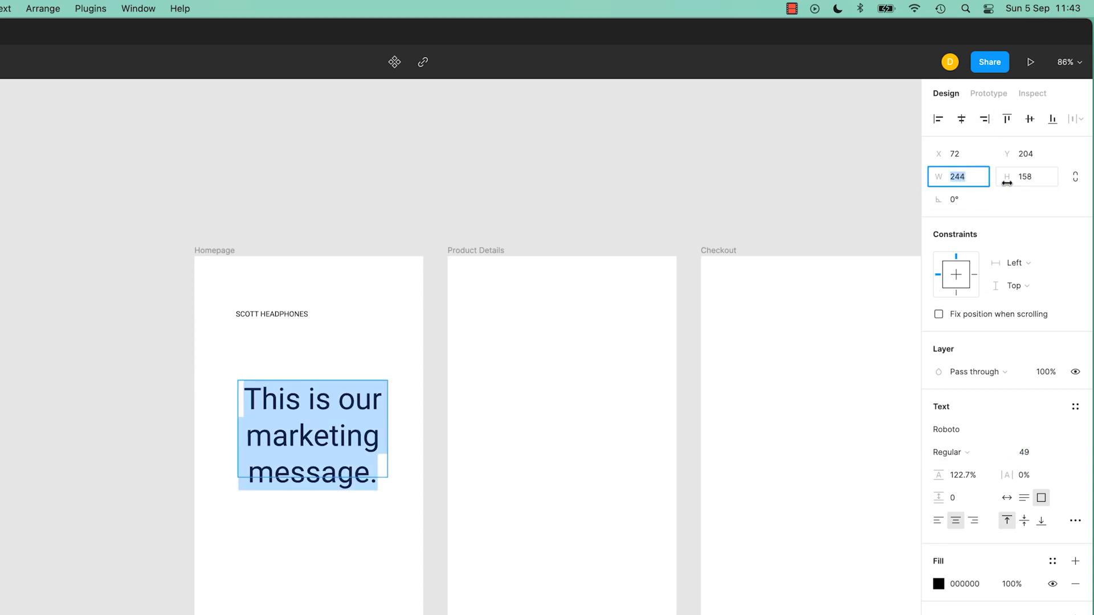
key("Up")
key("Up")
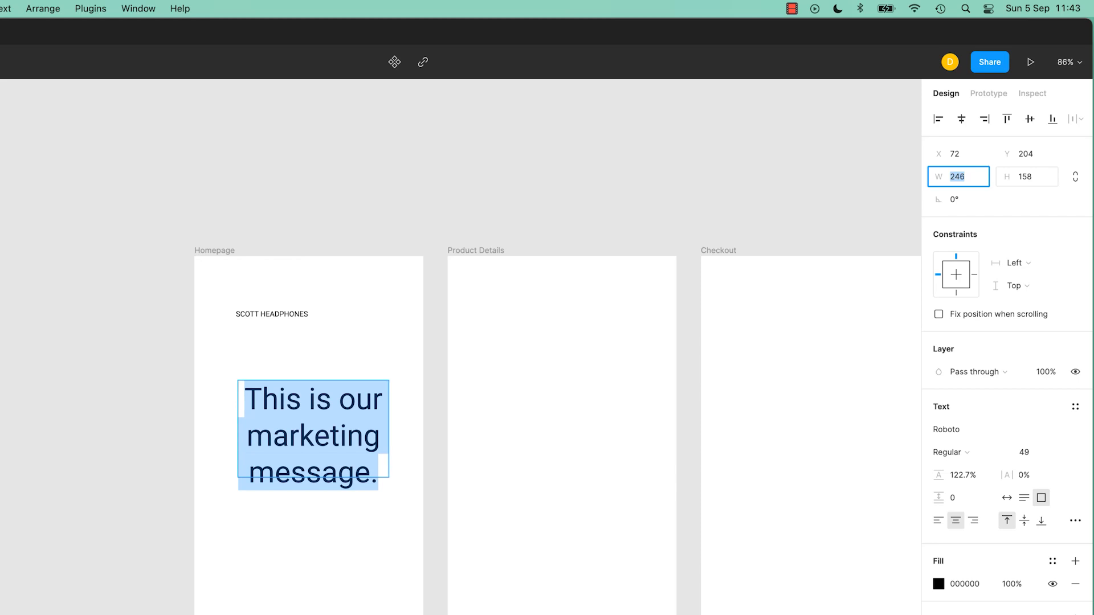
key("shift+Up")
key("shift+Up")
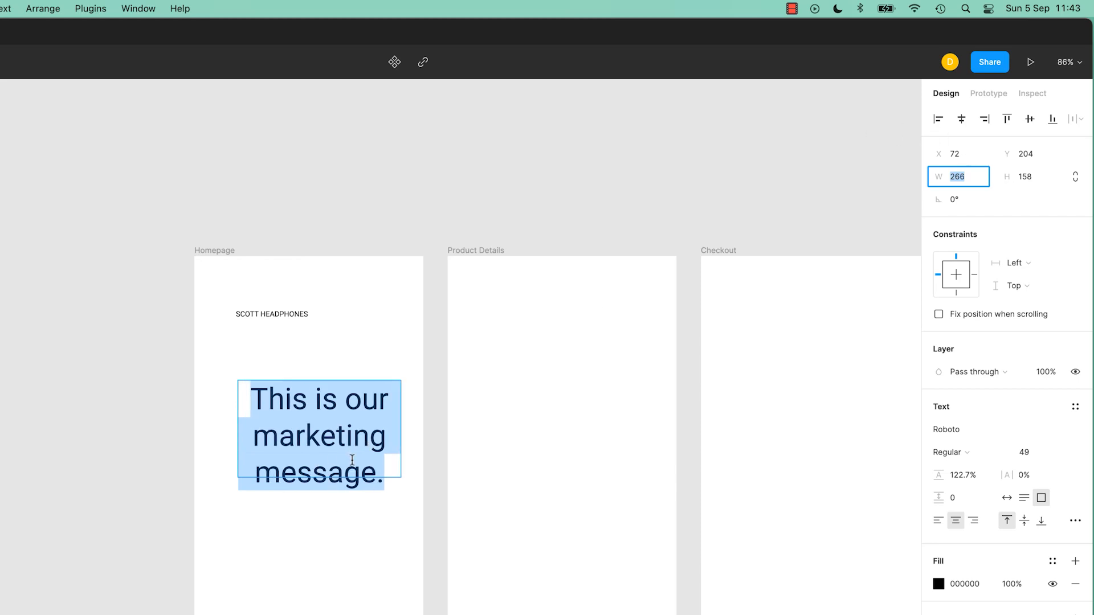
type("246")
key("super+z")
key("super+z")
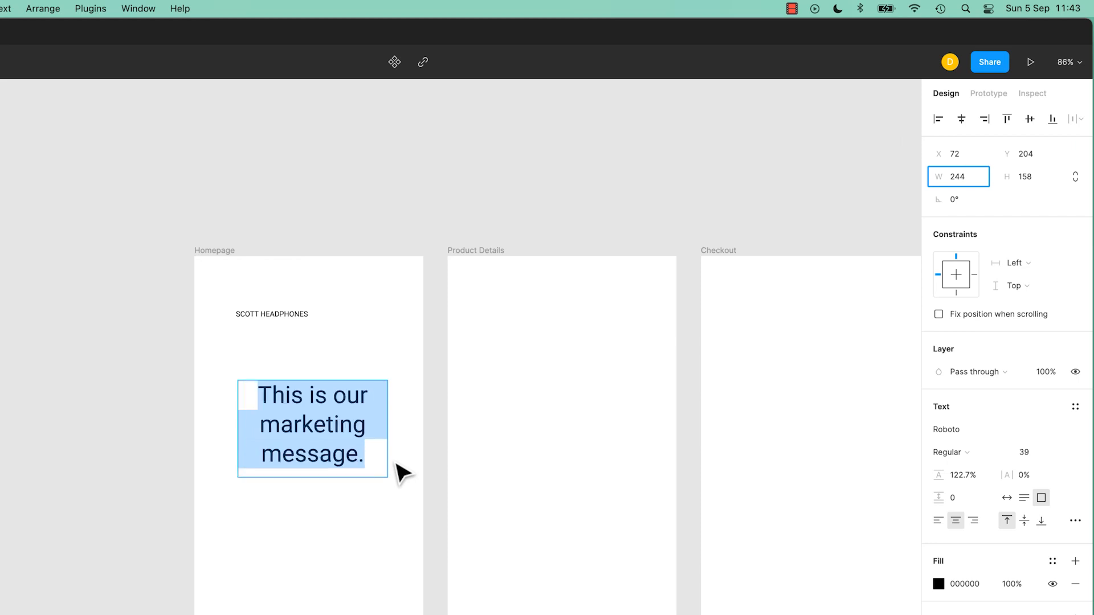
Set the marketing message's font size to 39.
left_click(1027, 453)
type("40")
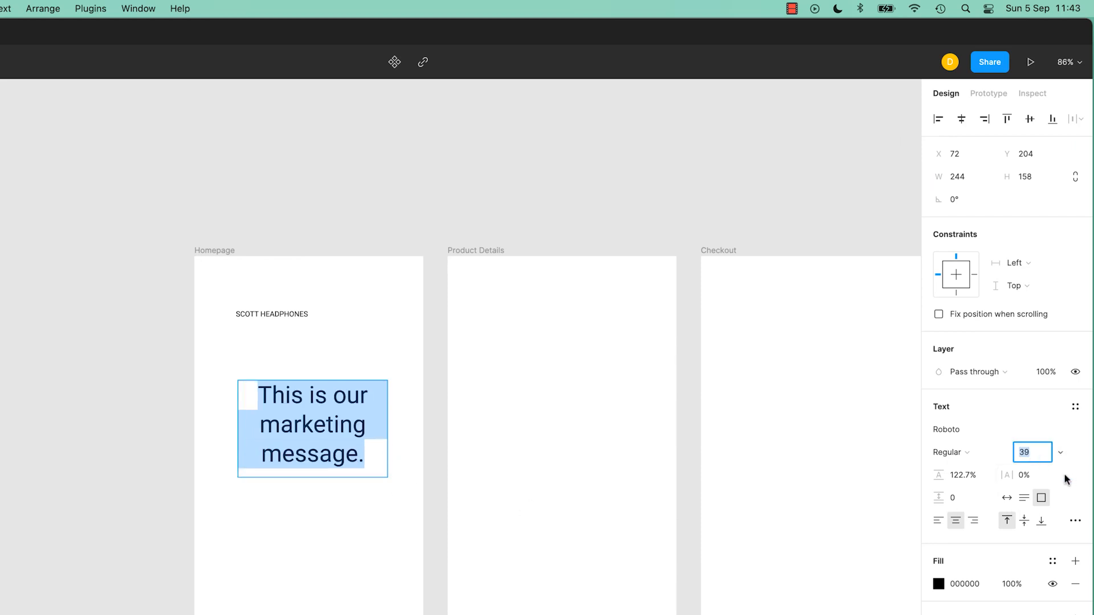
key("Return")
key("Up")
key("Up")
key("Down")
key("Down")
key("Down")
key("Up")
key("Up")
key("Down")
key("Down")
key("Escape")
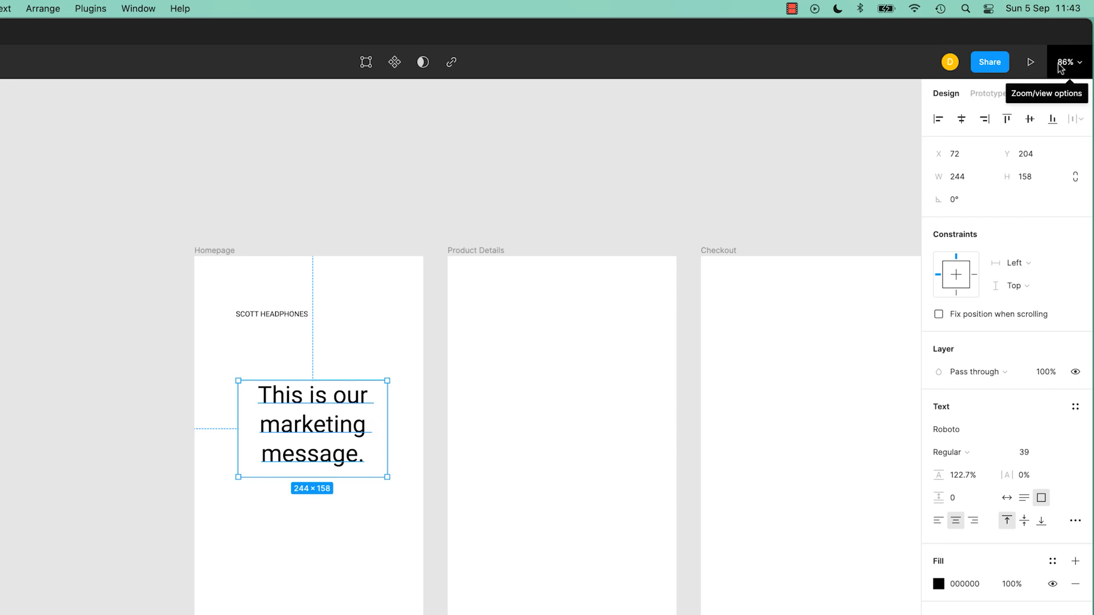
Zoom the canvas to 100%.
left_click(287, 319)
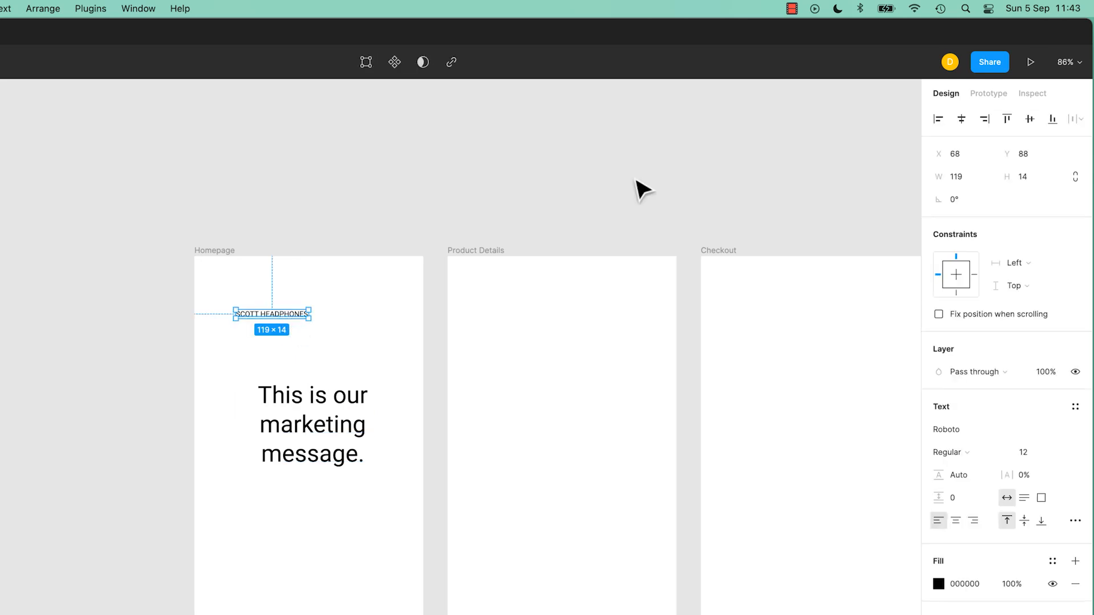
left_click(1067, 61)
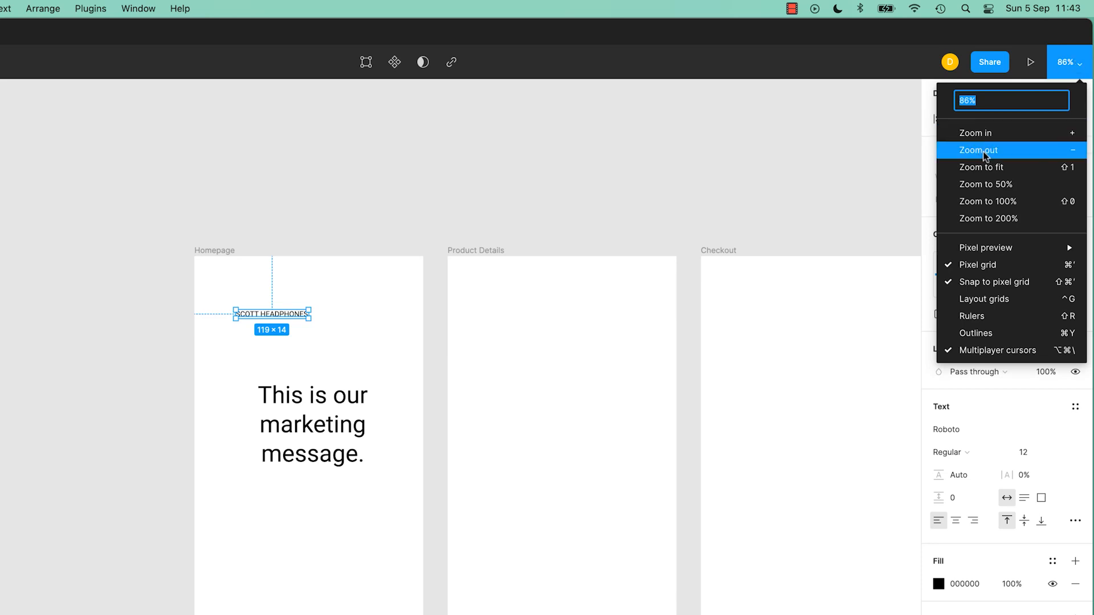
left_click(985, 202)
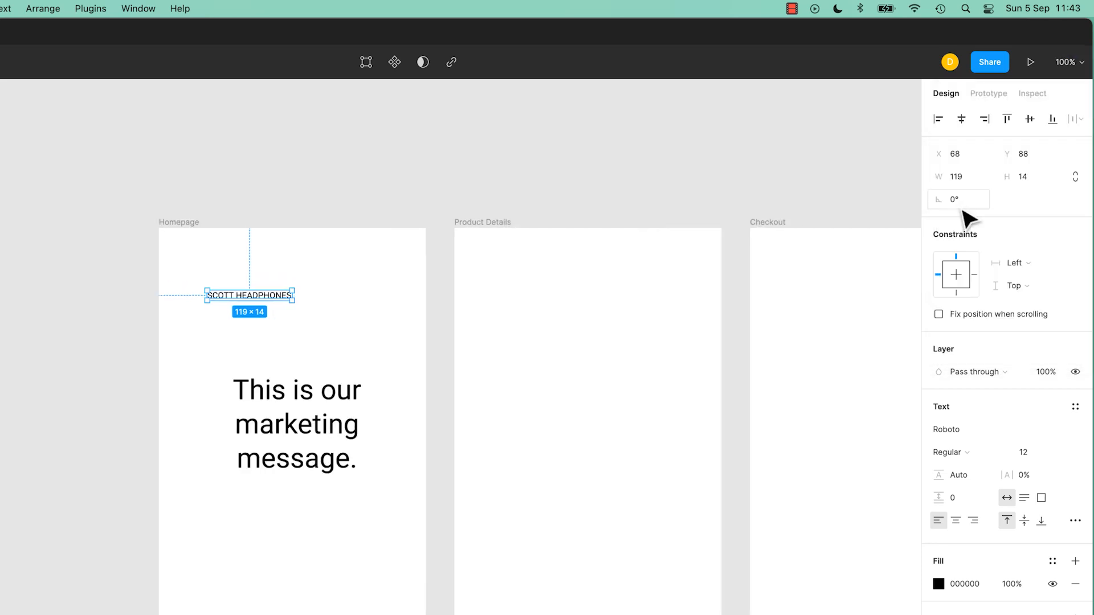
left_click(355, 333)
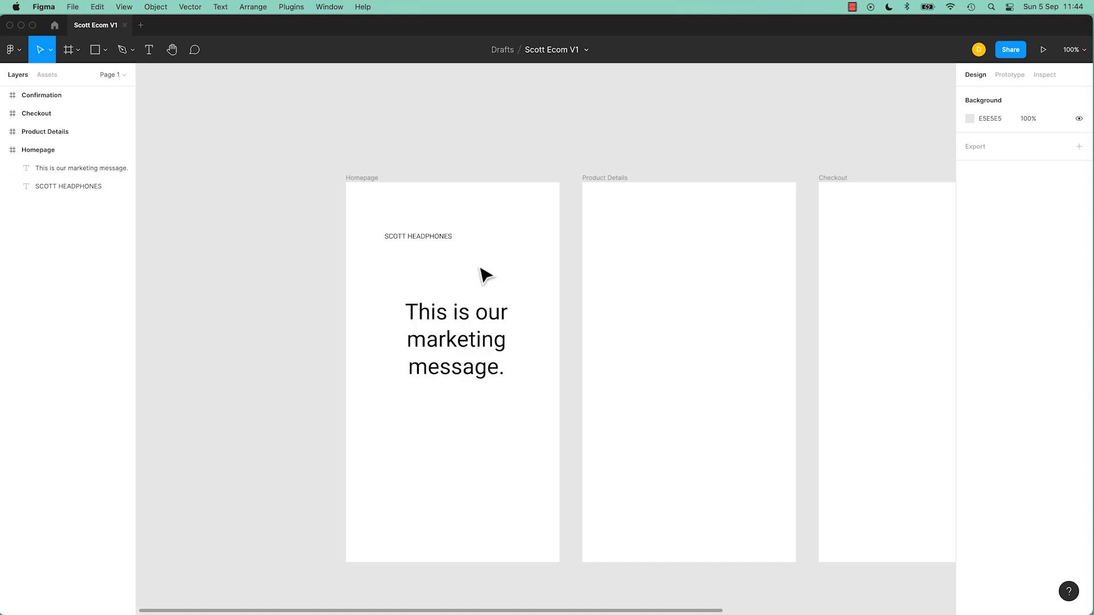
Try changing the marketing message's font to Brush Script MT, undoing it.
left_click(445, 239)
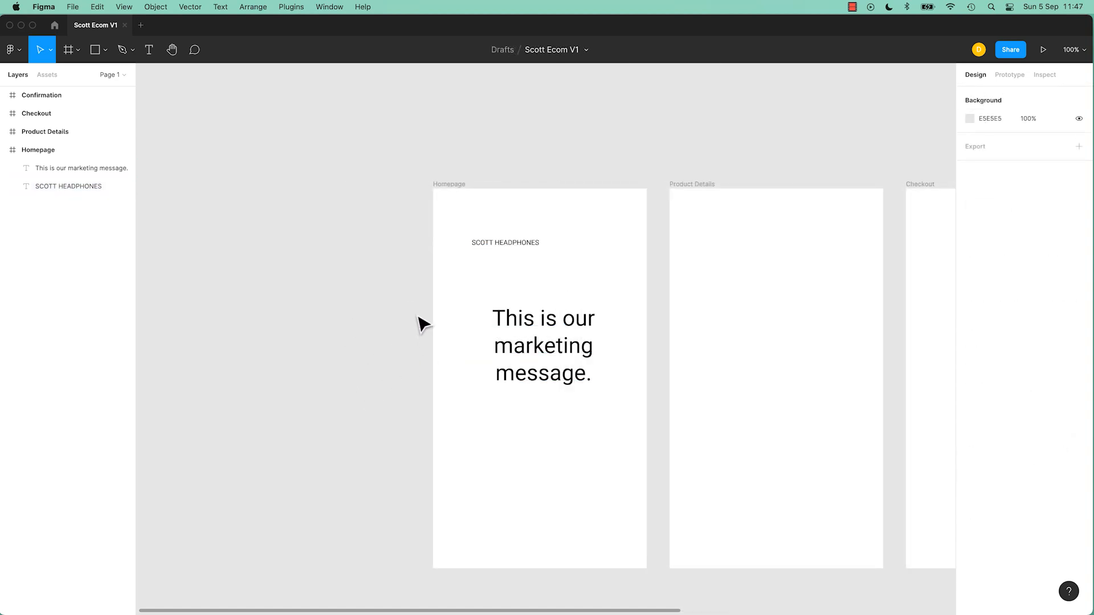
left_click(549, 348)
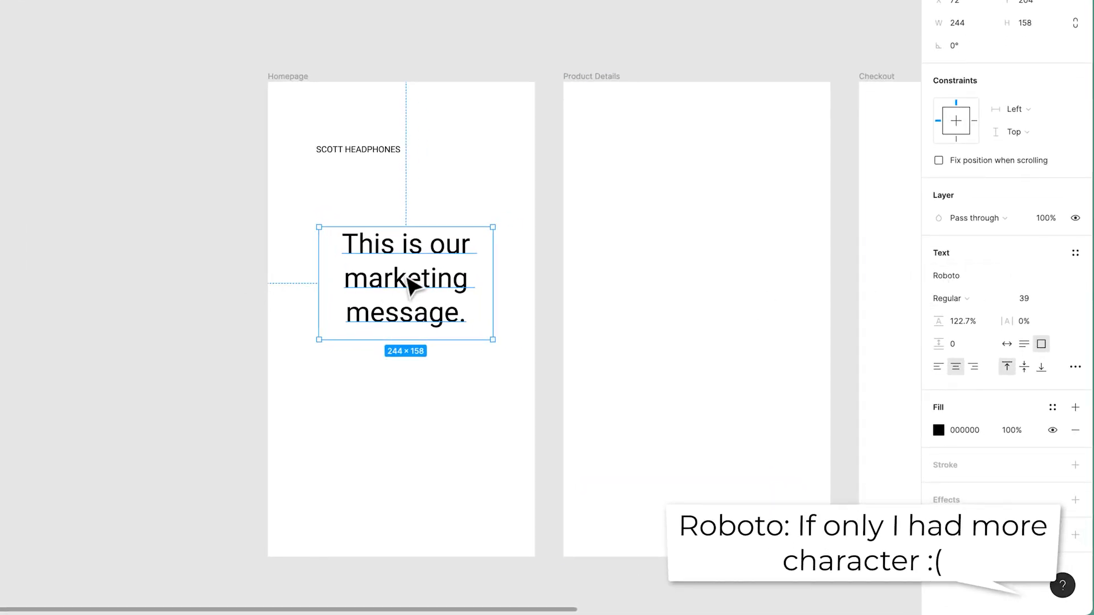
left_click(997, 278)
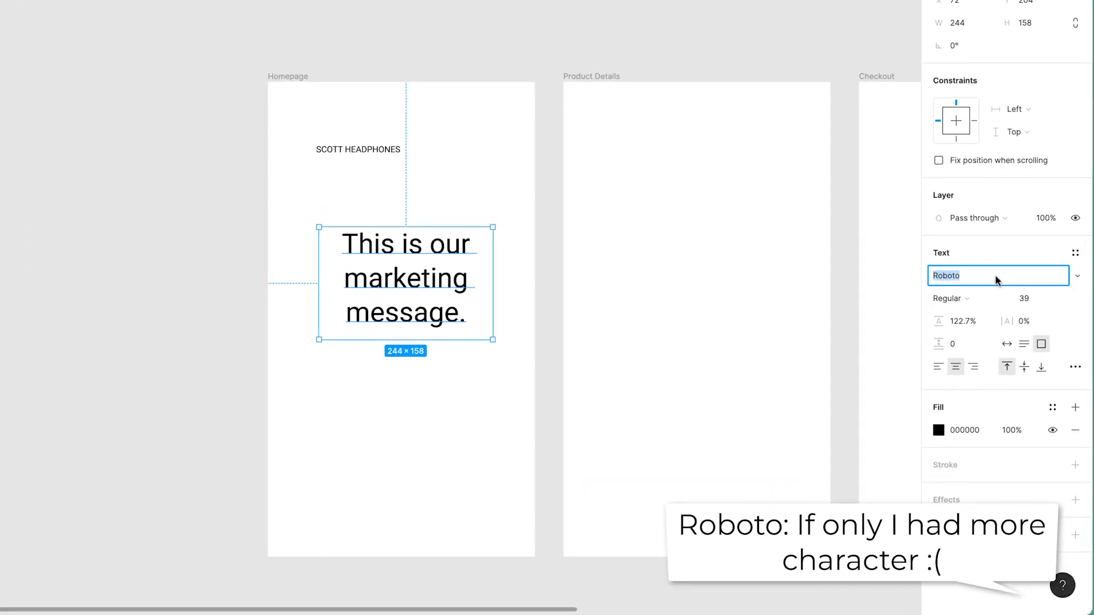
type("Brush")
key("Return")
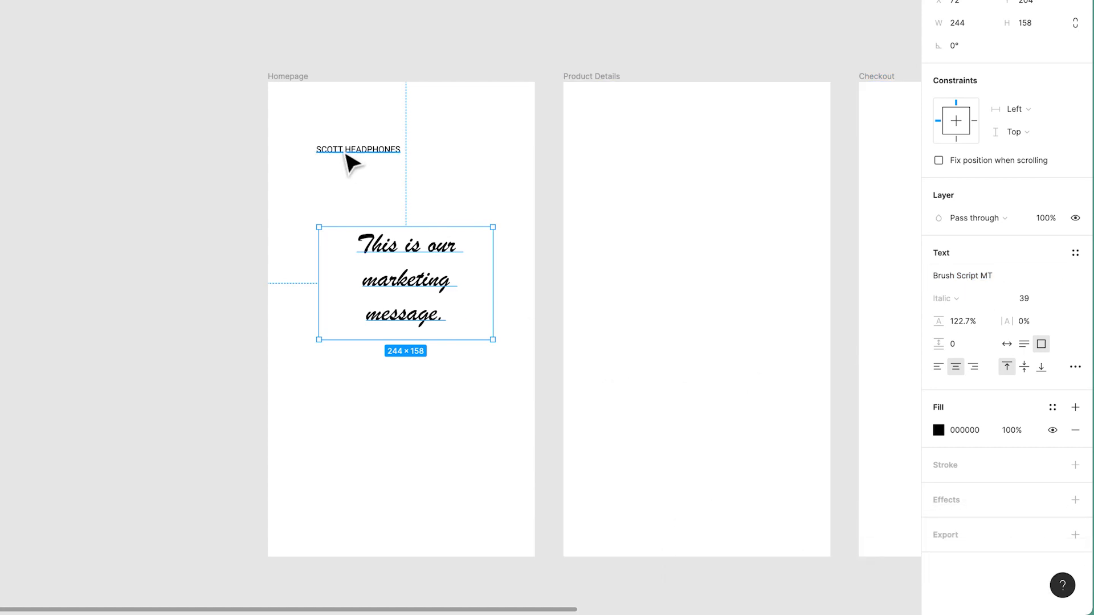
key("ctrl+z")
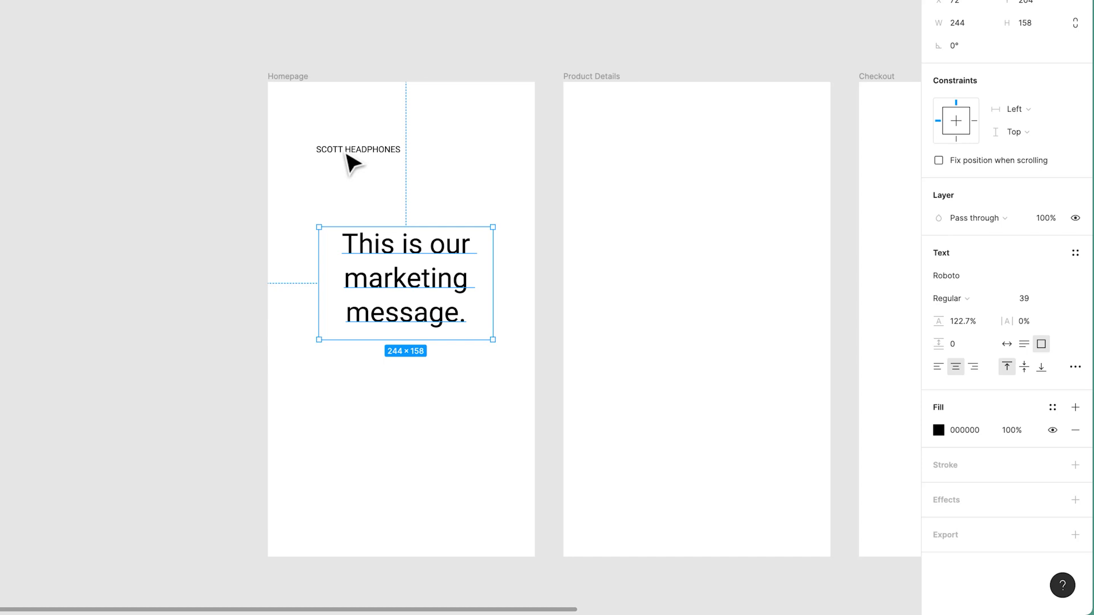
Try changing the marketing message's font to Open Sans, undoing it.
left_click(991, 278)
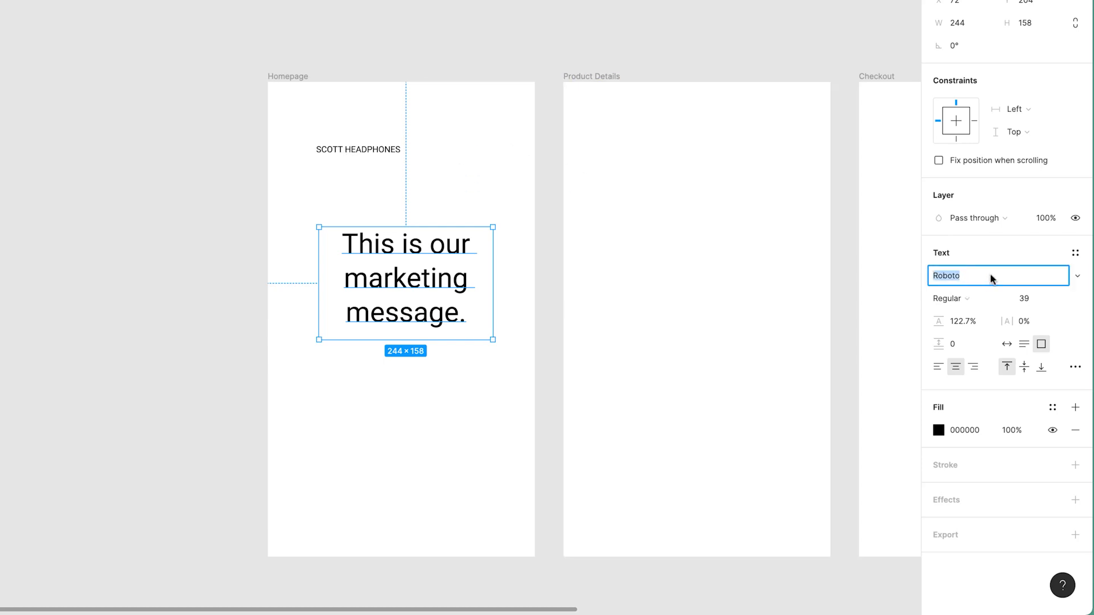
type("Open Sans")
key("Return")
key("super+z")
Duplicate the marketing message below the original and set the copy's font to Open Sans.
left_click_drag(464, 287, 479, 415, "alt")
left_click(997, 276)
type("Open Sans")
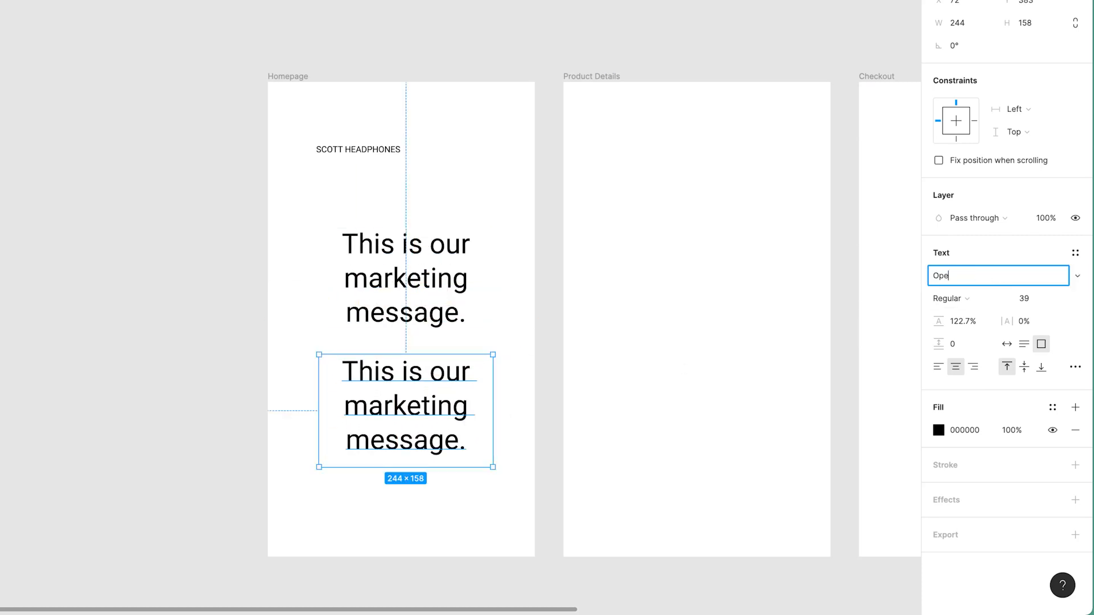
key("Return")
Duplicate the Open Sans message below it and set the new copy's font to Source Sans Pro.
left_click_drag(426, 431, 440, 554, "alt")
left_click(972, 283)
type("So")
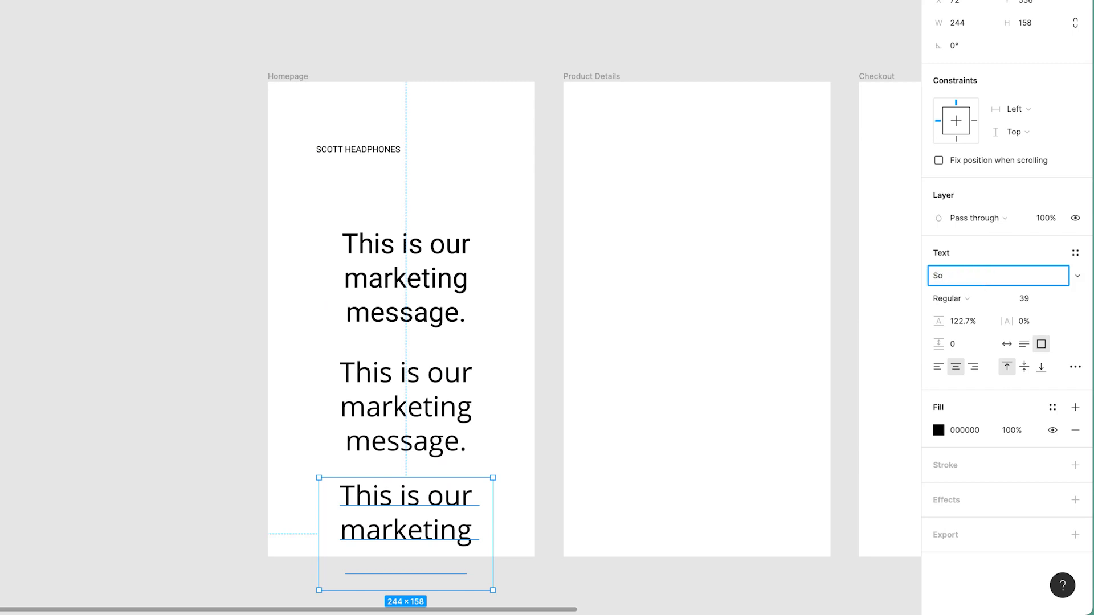
type("undurce Sans Pro")
key("Return")
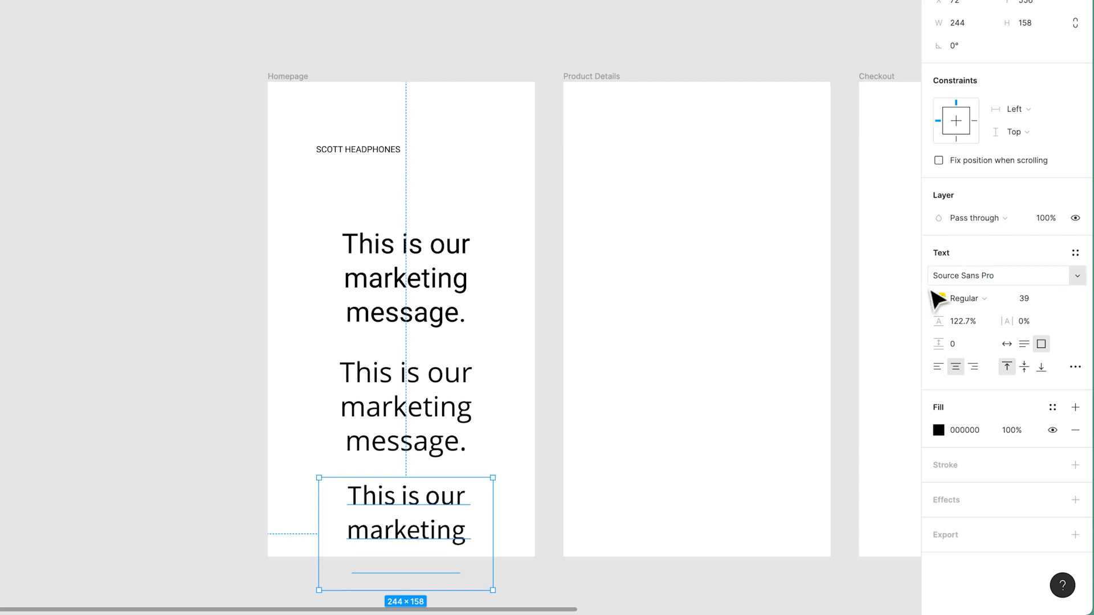
Select all three marketing message boxes and move them up together within the Homepage frame.
left_click(203, 323)
scroll(251, 278, "down", 3)
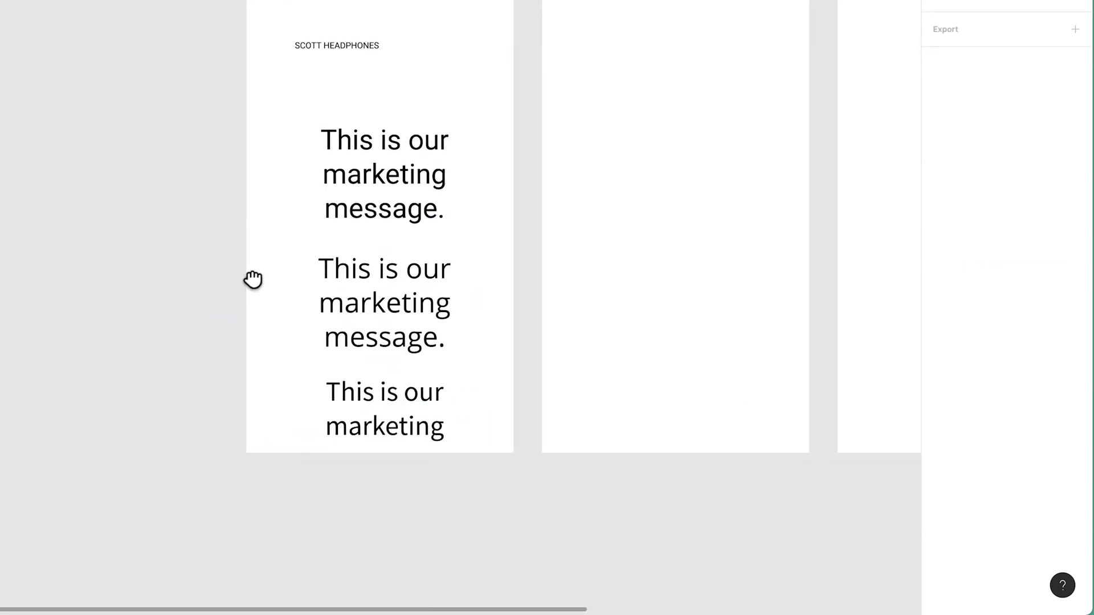
left_click_drag(194, 185, 456, 471)
left_click_drag(388, 395, 390, 336)
Select each marketing message copy in turn to compare their fonts.
left_click(204, 229)
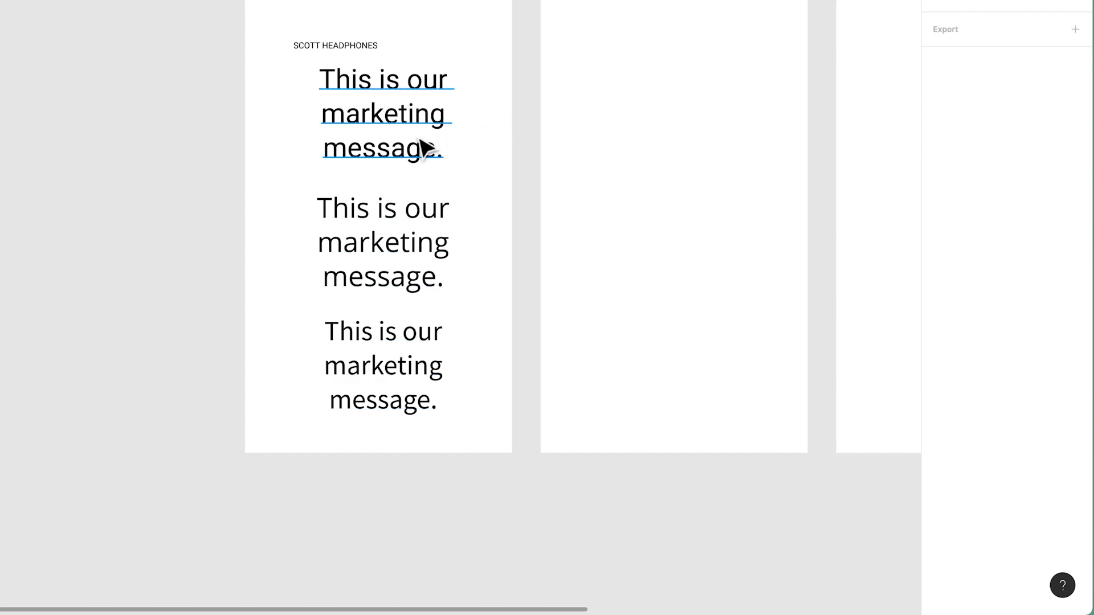
left_click(455, 148)
left_click(392, 292)
left_click(408, 361)
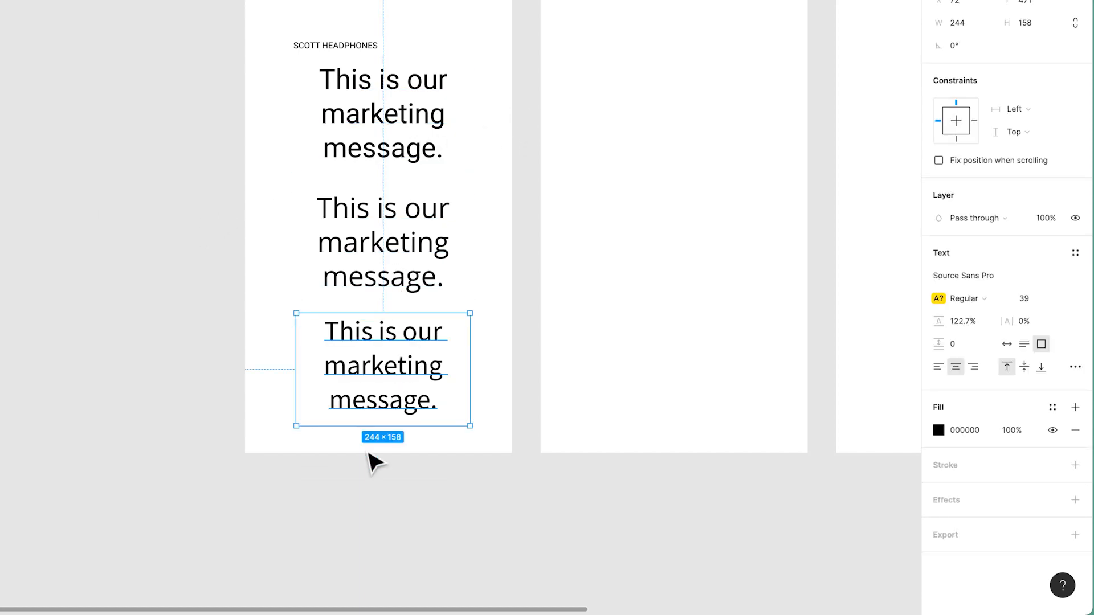
left_click(370, 509)
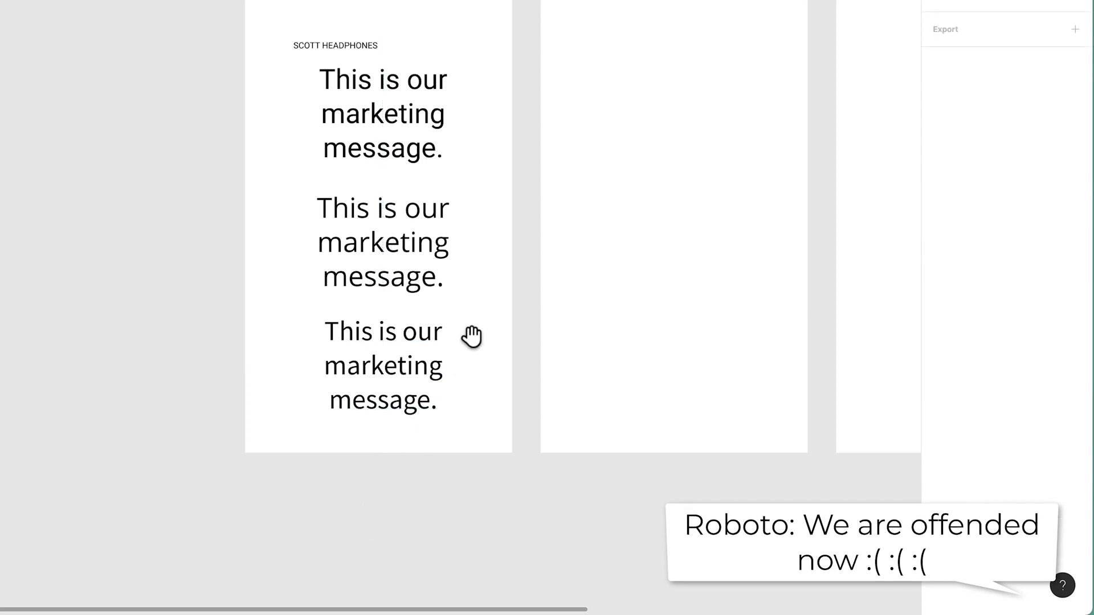
Delete the Open Sans and Source Sans Pro copies of the marketing message.
left_click_drag(472, 337, 441, 464)
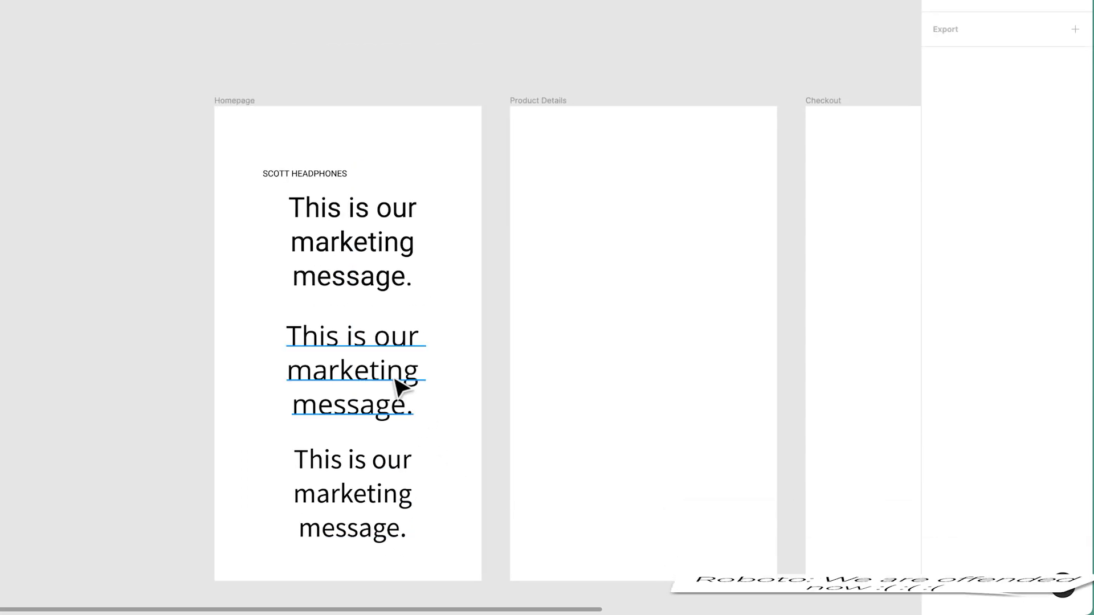
left_click_drag(121, 410, 432, 564)
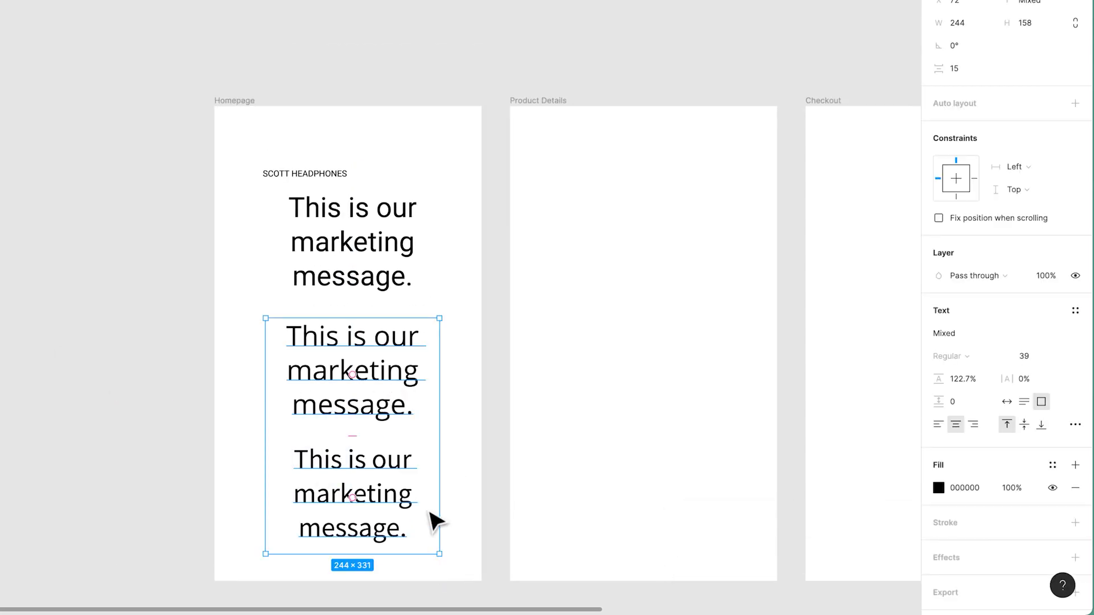
key("Delete")
Move the remaining Roboto marketing message down toward the middle of the Homepage frame.
left_click(393, 300)
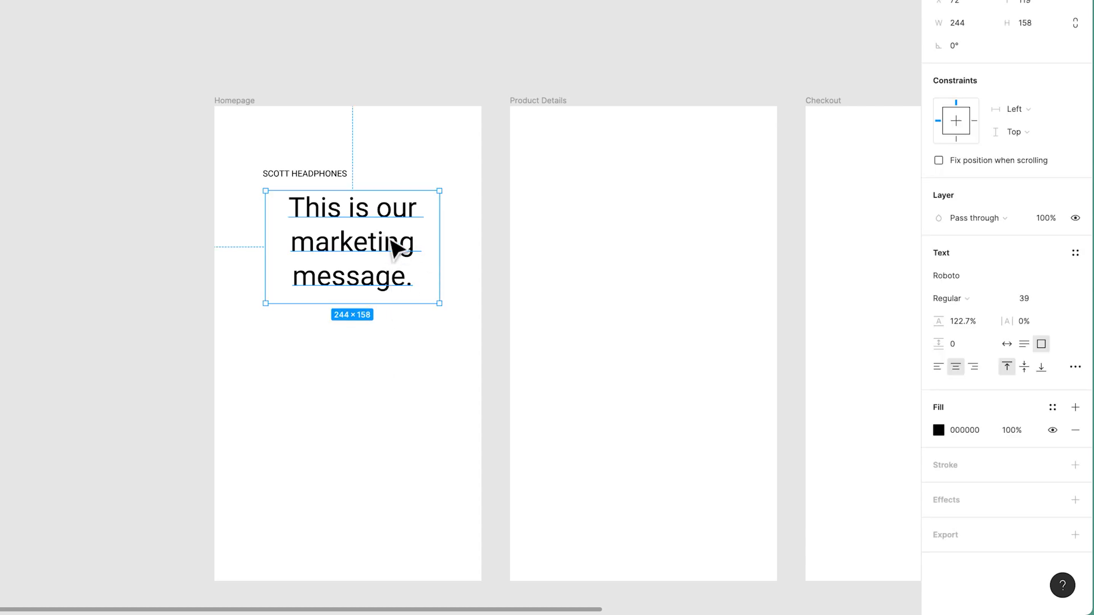
left_click_drag(393, 244, 386, 307)
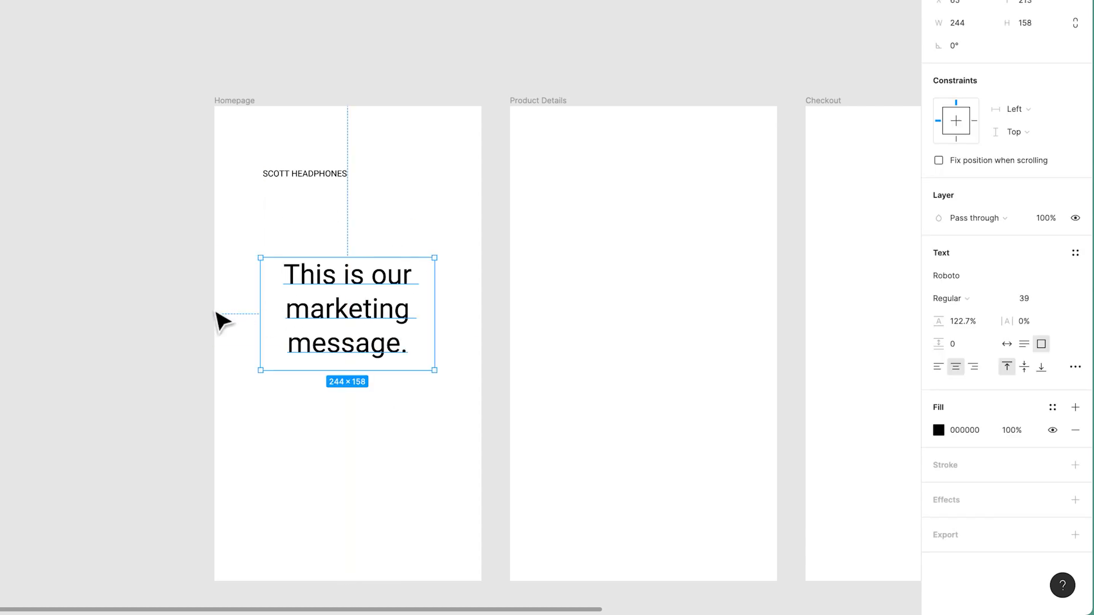
left_click(947, 299)
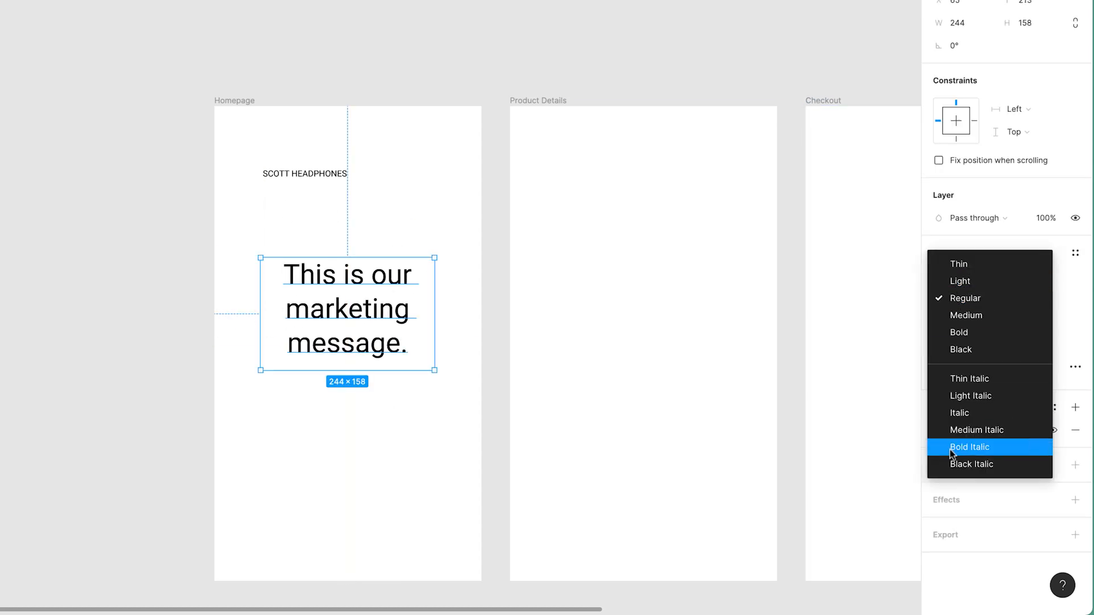
left_click(90, 335)
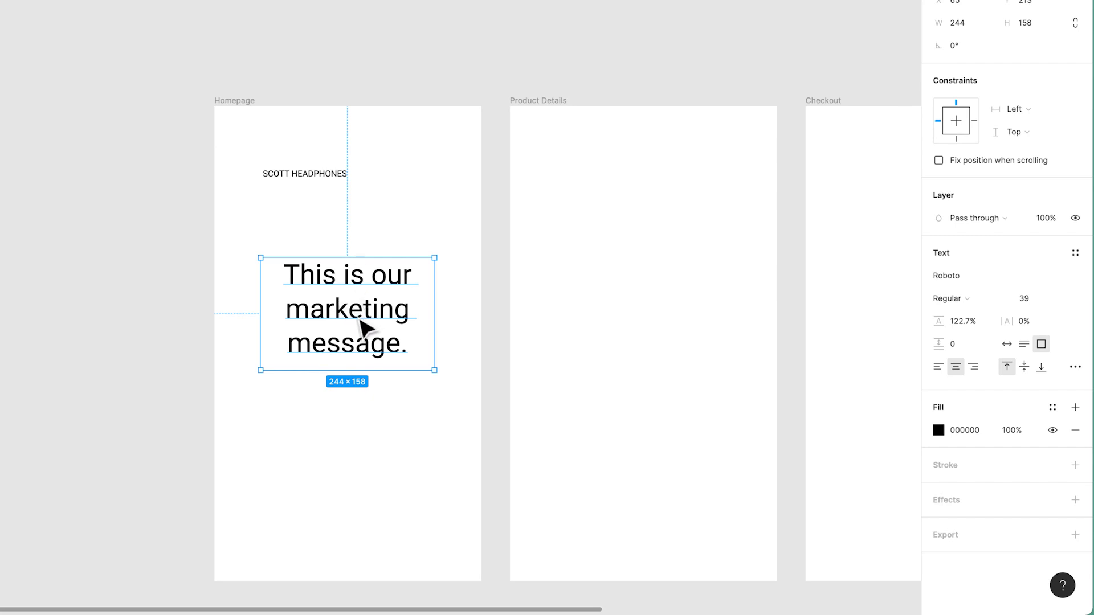
Move the SCOTT HEADPHONES label to the frame's top-left corner and set its weight to Bold.
left_click(330, 175)
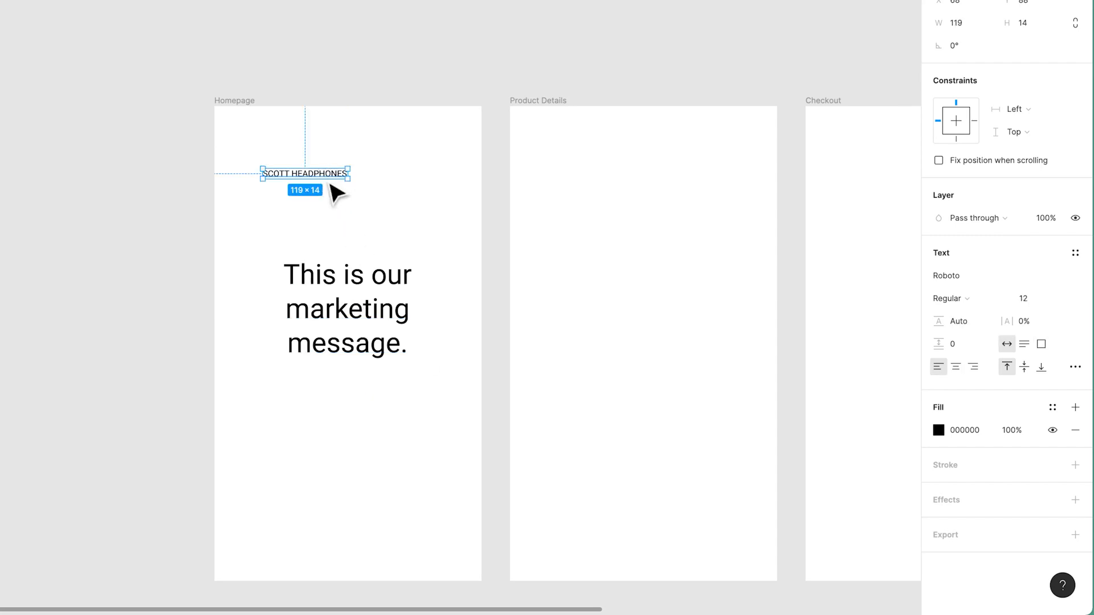
left_click_drag(330, 174, 294, 125)
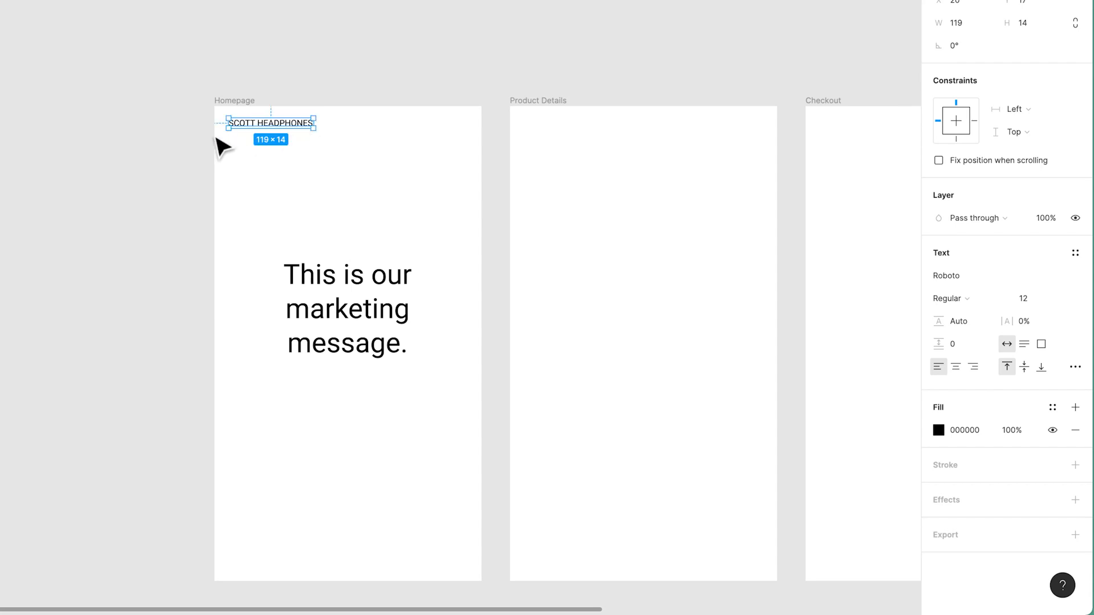
double_click(260, 123)
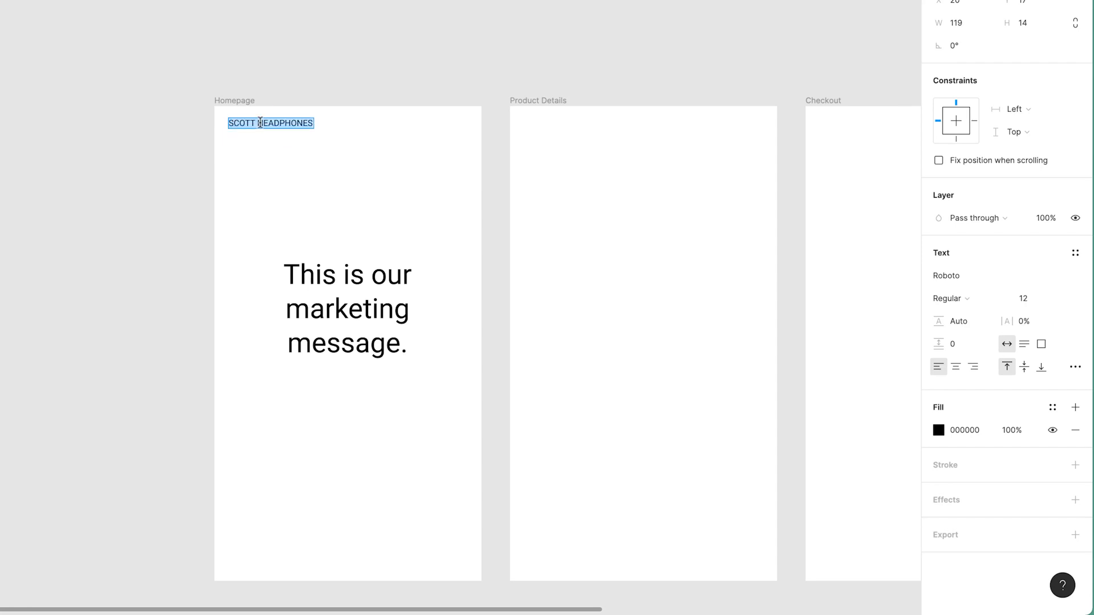
left_click(260, 123)
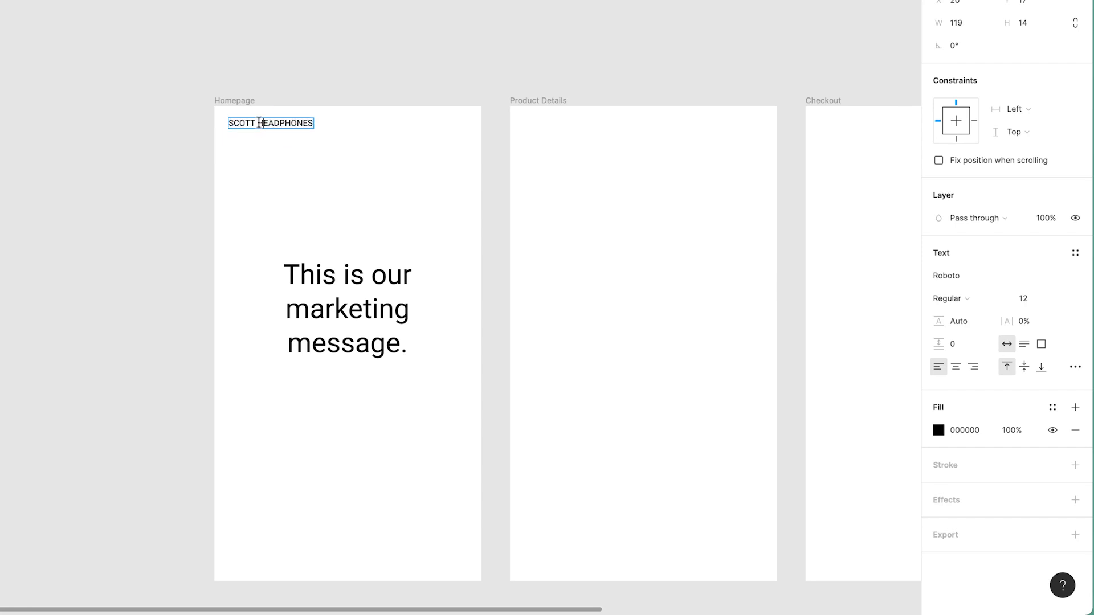
key("Escape")
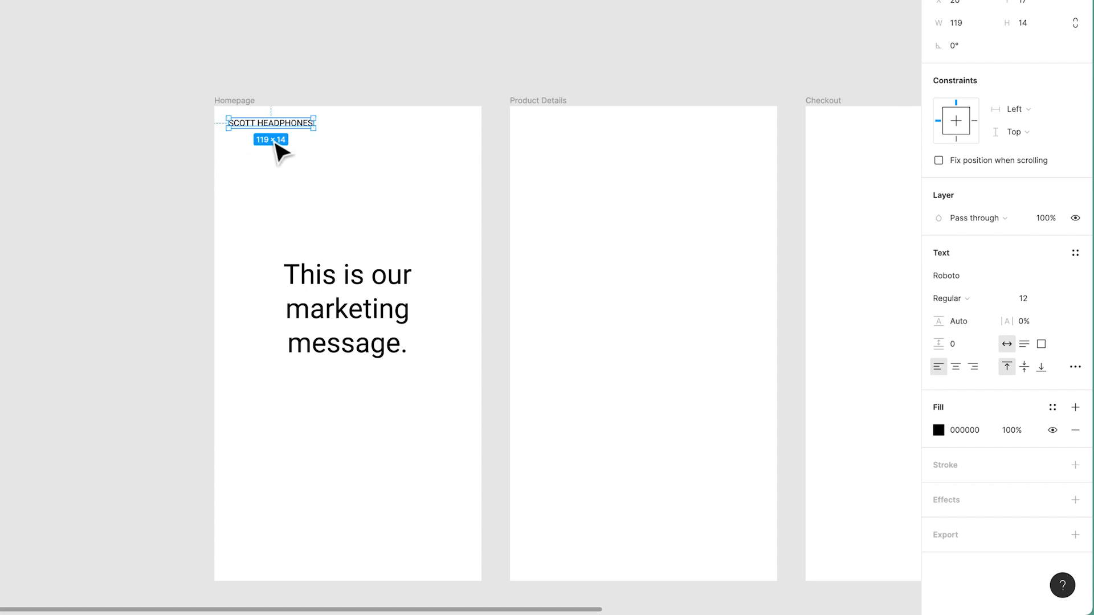
left_click(962, 298)
left_click(987, 340)
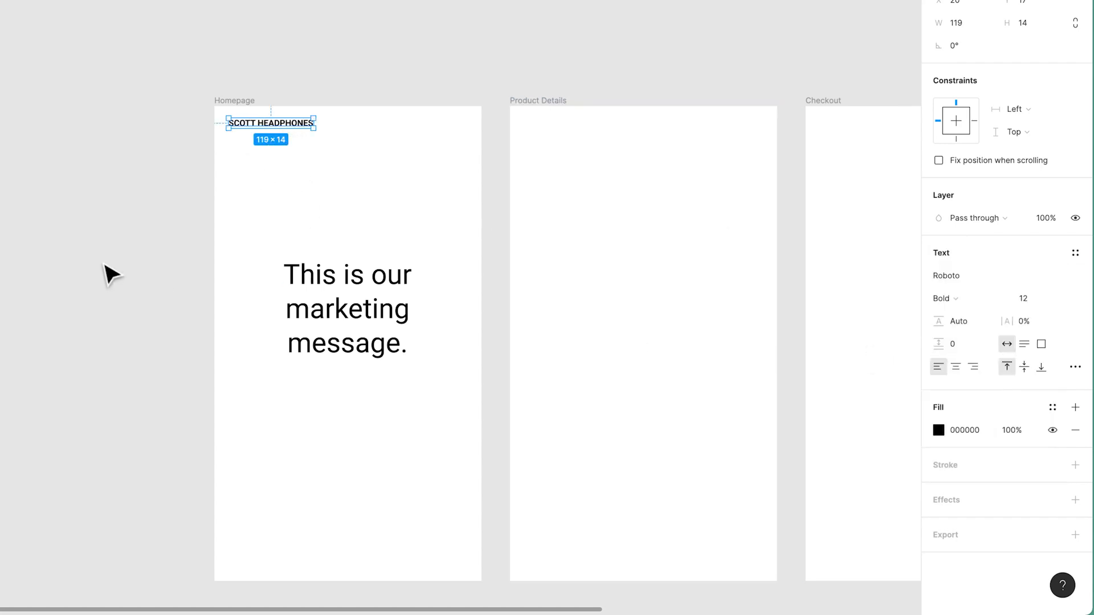
left_click(103, 264)
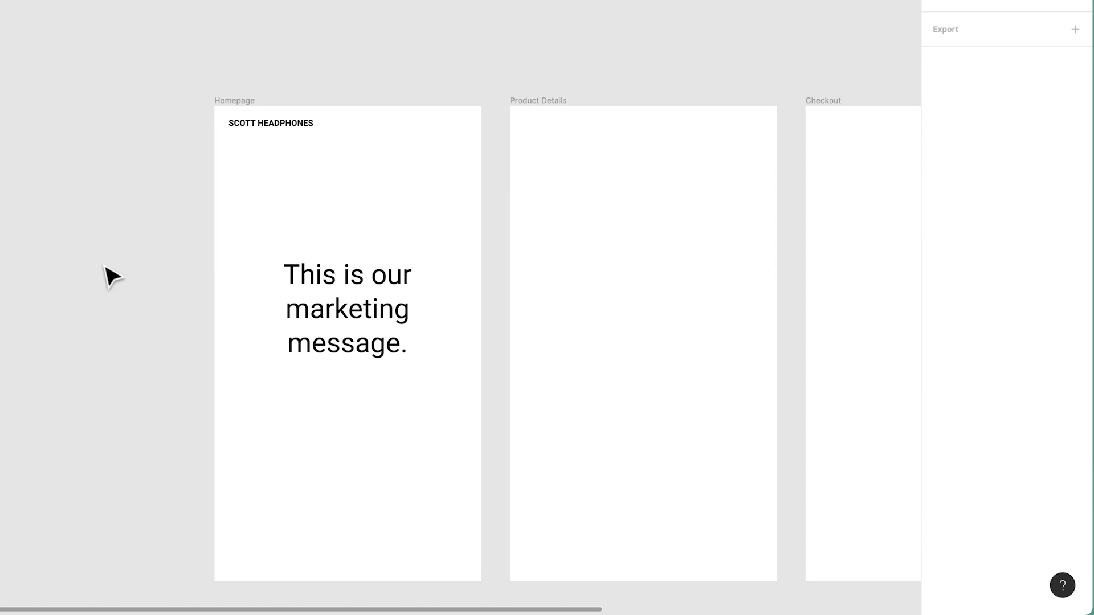
Tighten the marketing message's line height to 107.7%.
left_click(347, 336)
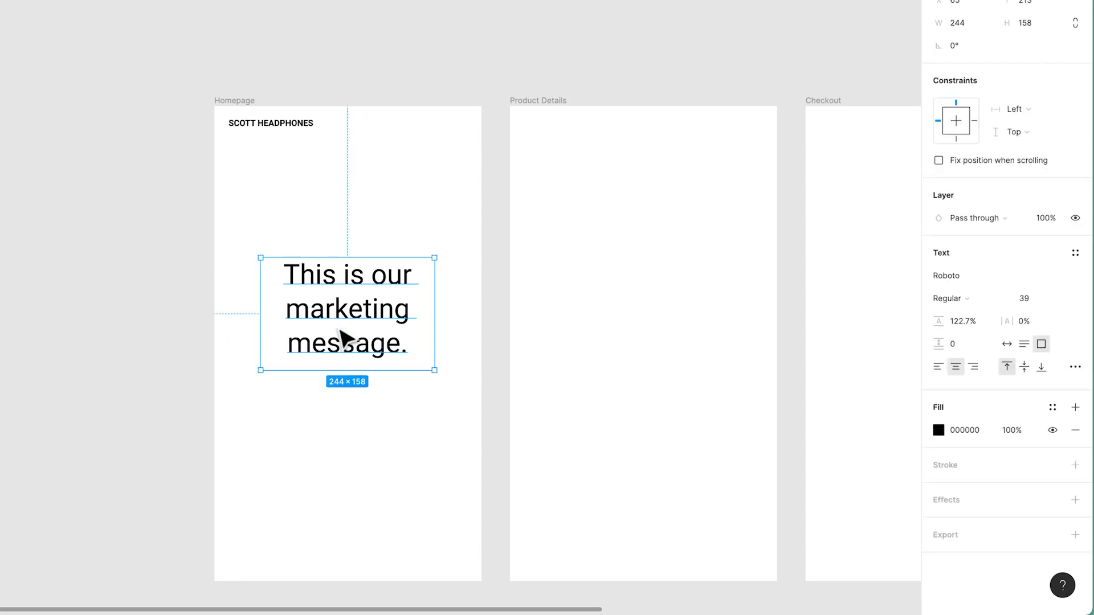
left_click(957, 323)
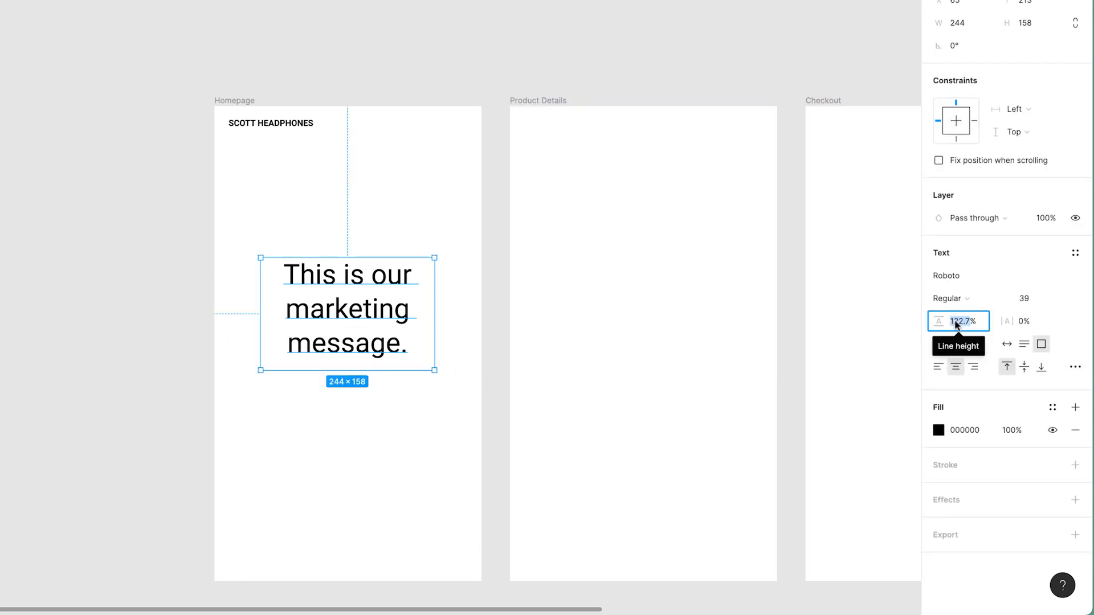
type("0")
key("Return")
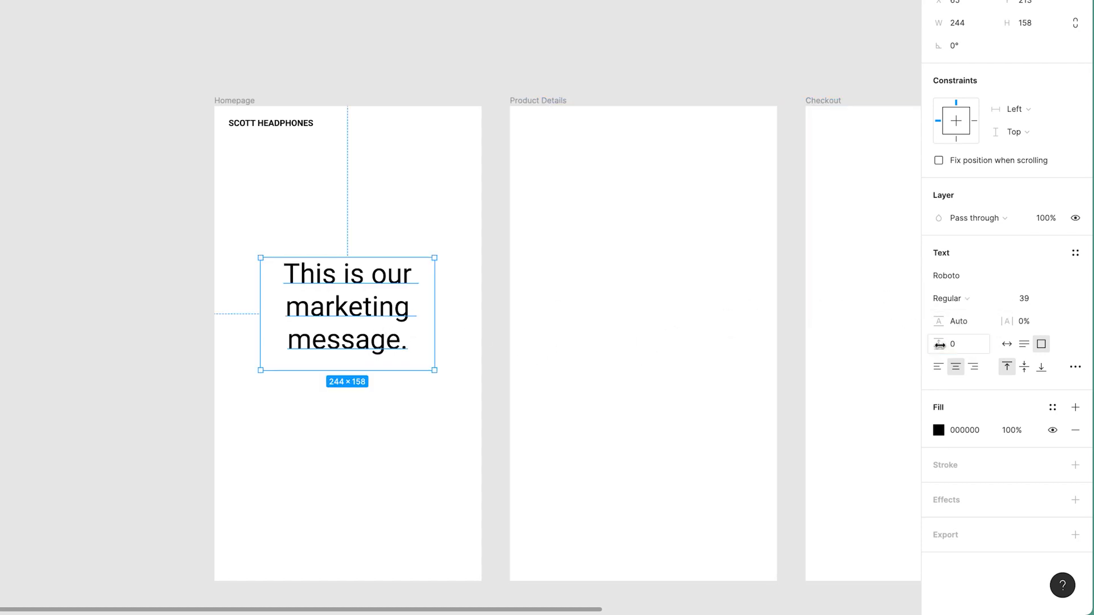
left_click_drag(939, 321, 929, 322)
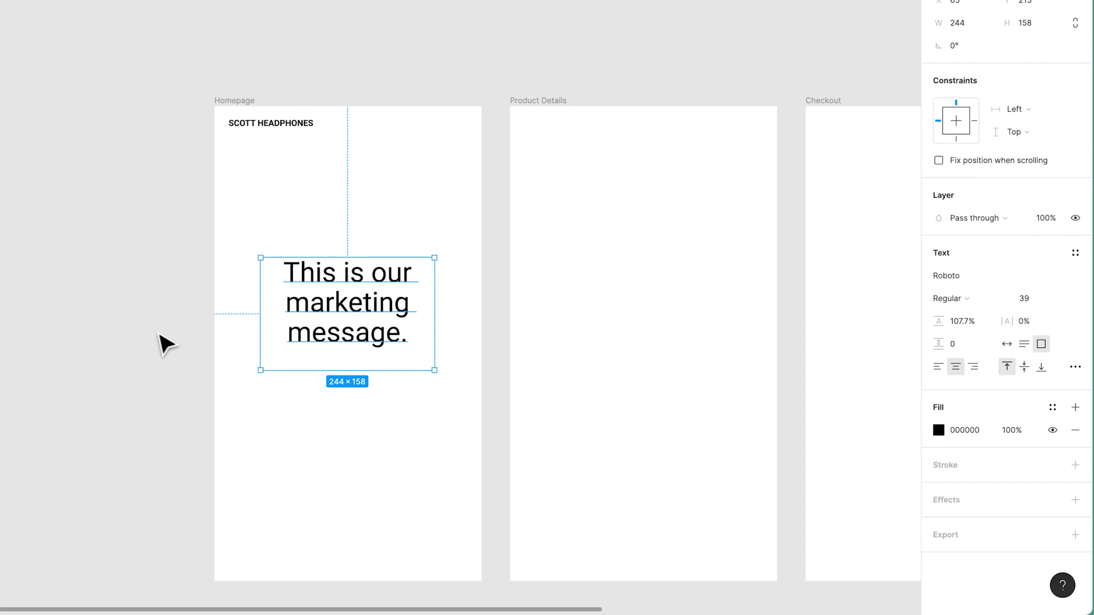
left_click(295, 126)
key("super+v")
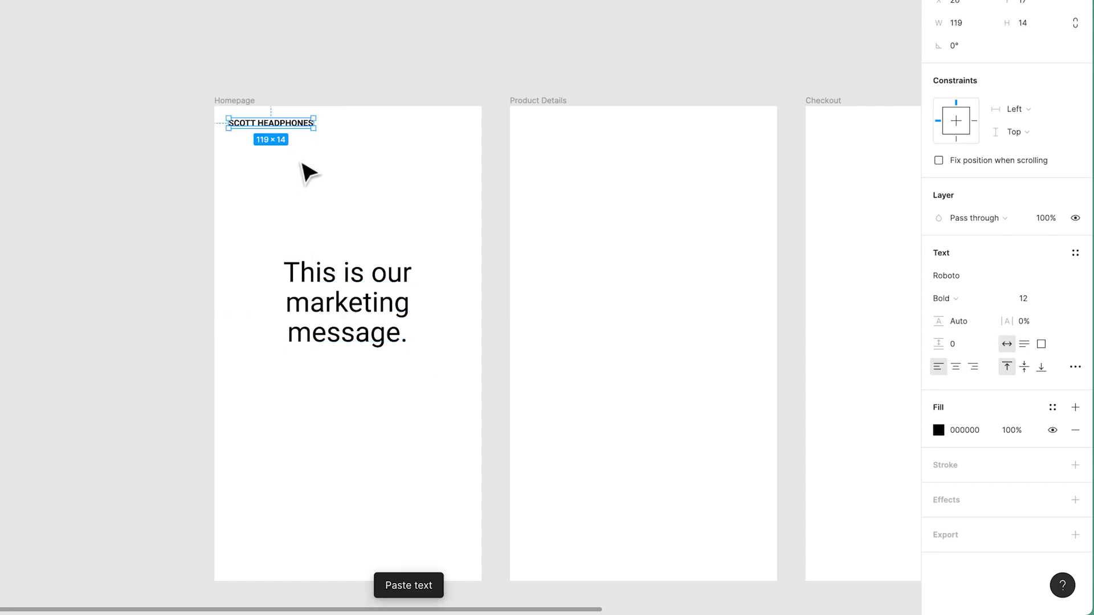
left_click_drag(298, 118, 370, 210)
key("super+z")
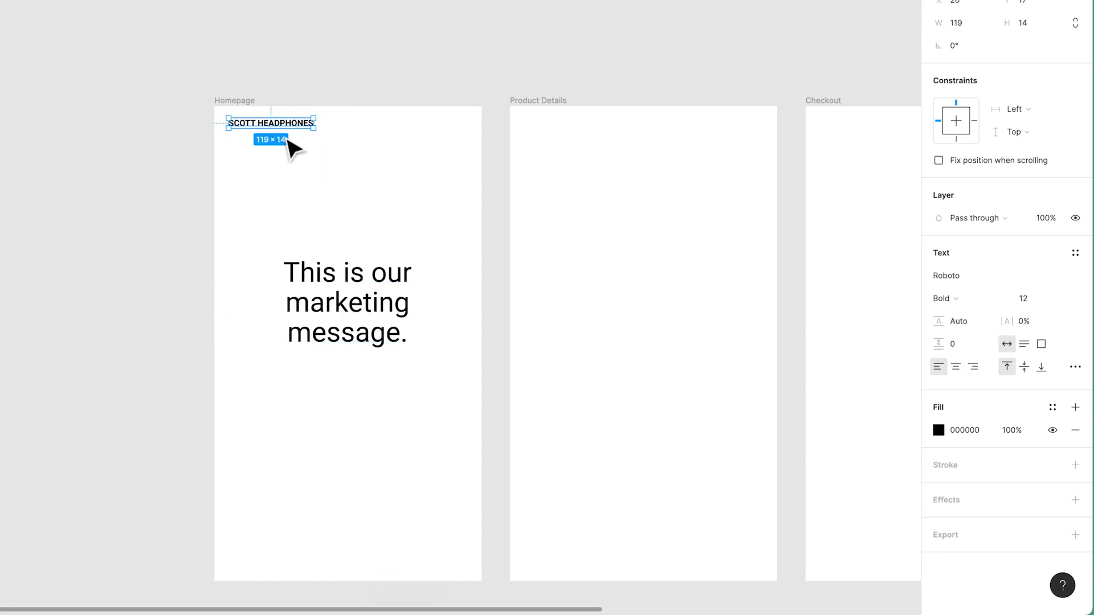
left_click_drag(298, 129, 354, 195)
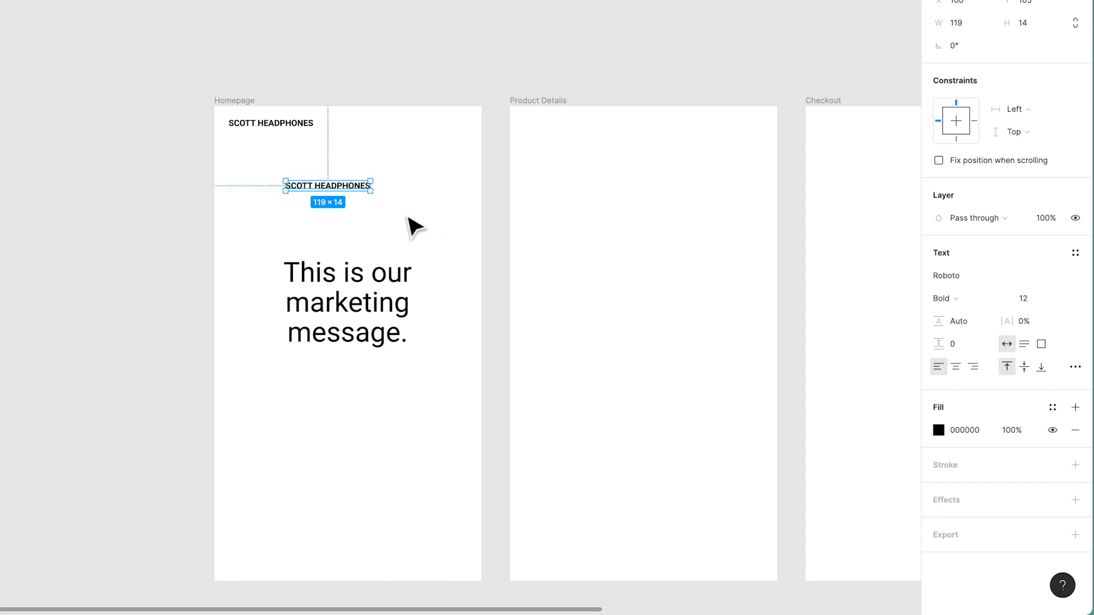
key("Delete")
left_click(291, 125)
left_click_drag(288, 124, 370, 173)
key("super+z")
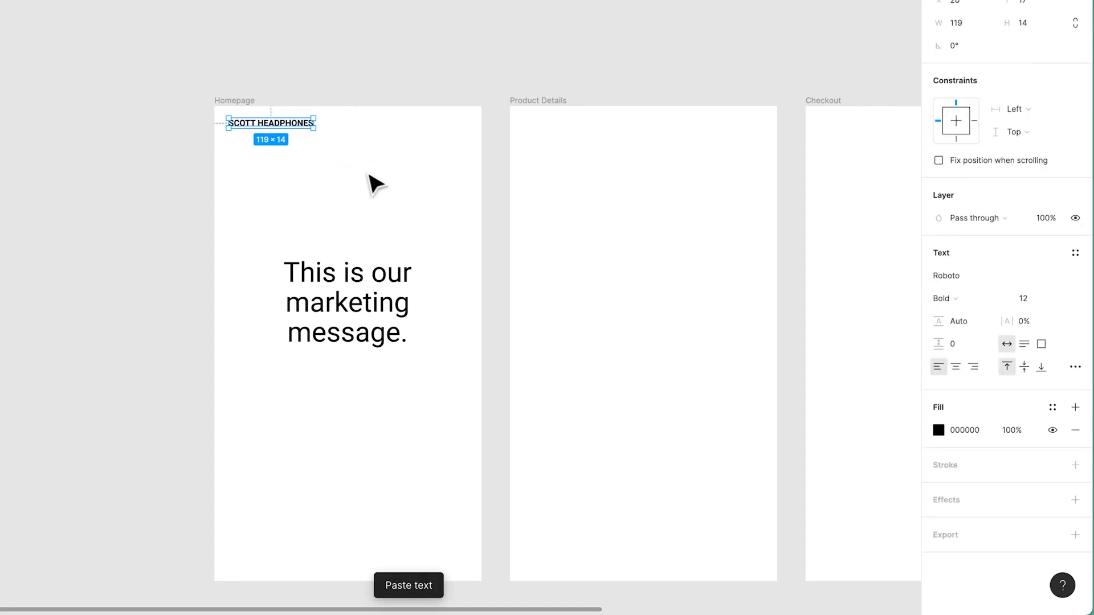
left_click_drag(273, 125, 333, 158)
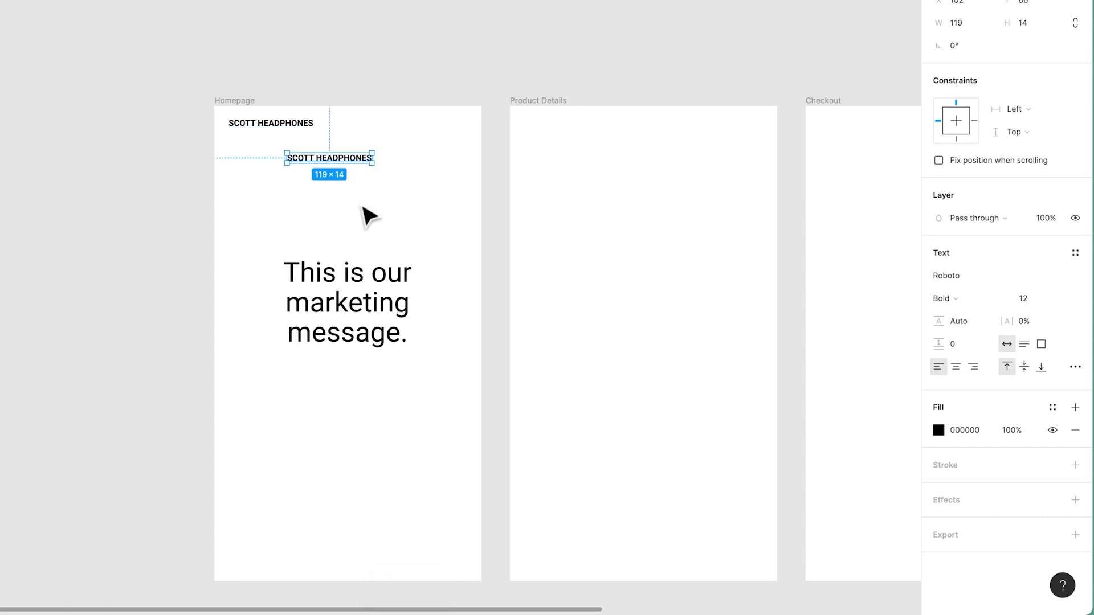
key("super+z")
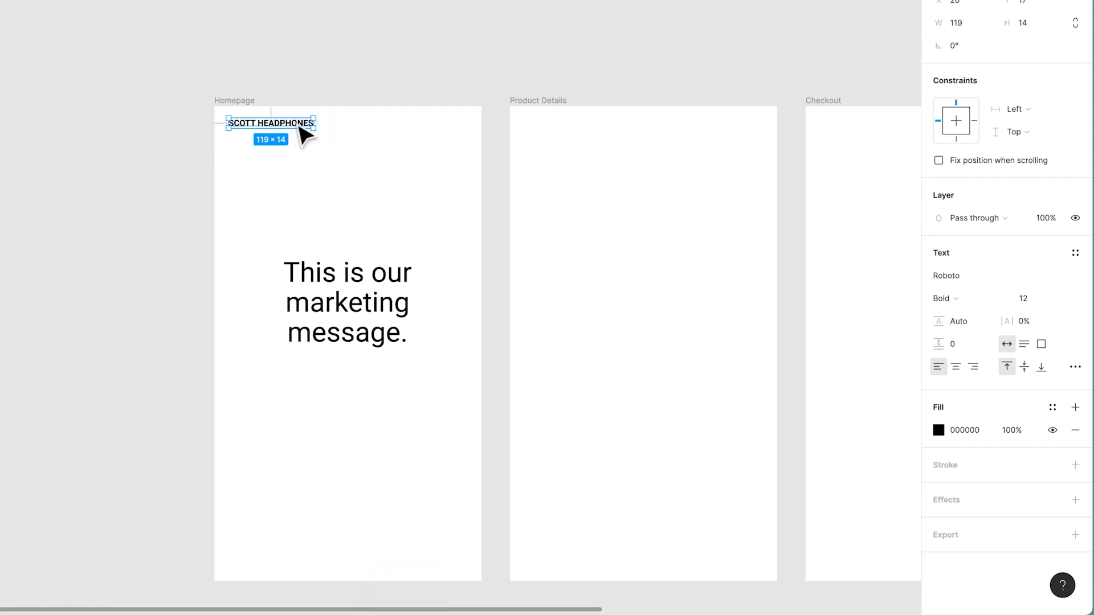
Duplicate the SCOTT HEADPHONES label below the marketing message and change the copy's text to Buy Now.
left_click_drag(300, 128, 335, 410)
key("Return")
type("Bu")
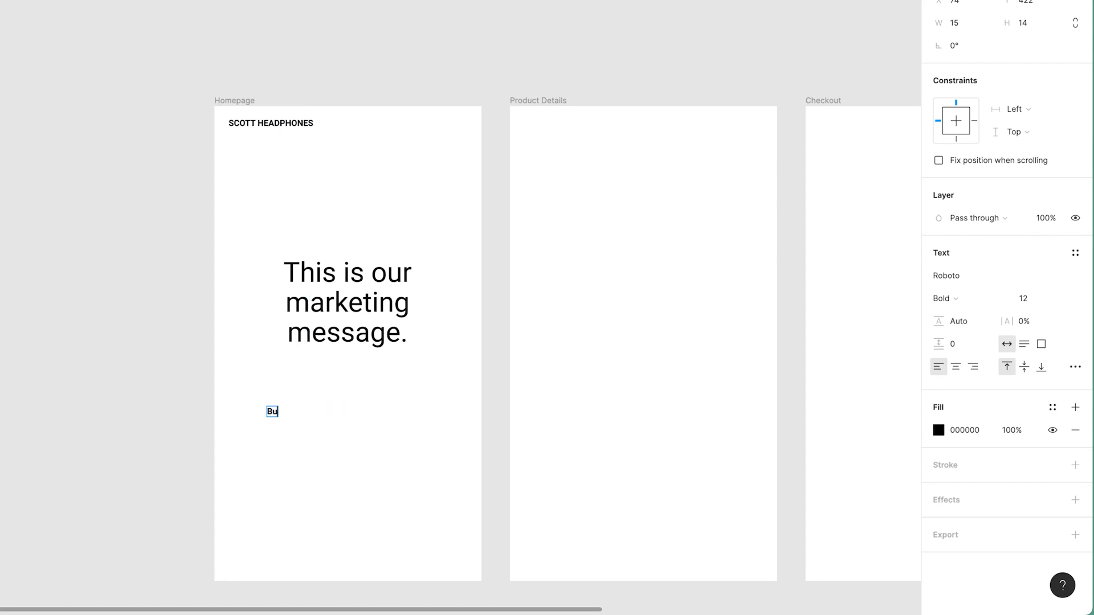
type("y Now")
key("Escape")
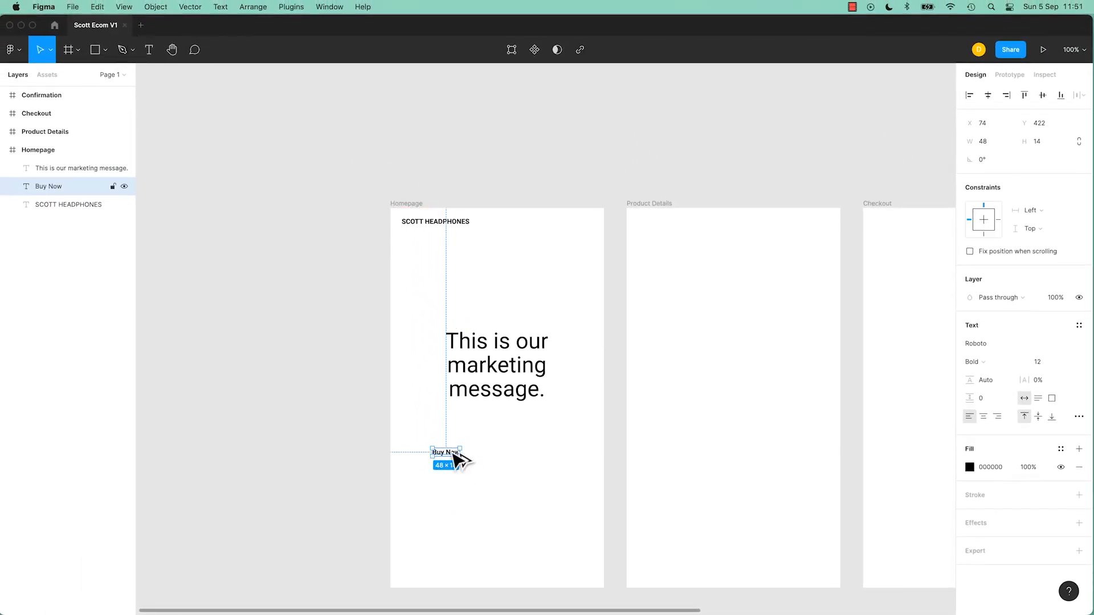
Duplicate the Buy Now label beside itself and change the copy's text to Learn More.
left_click_drag(454, 459, 500, 457)
double_click(499, 455)
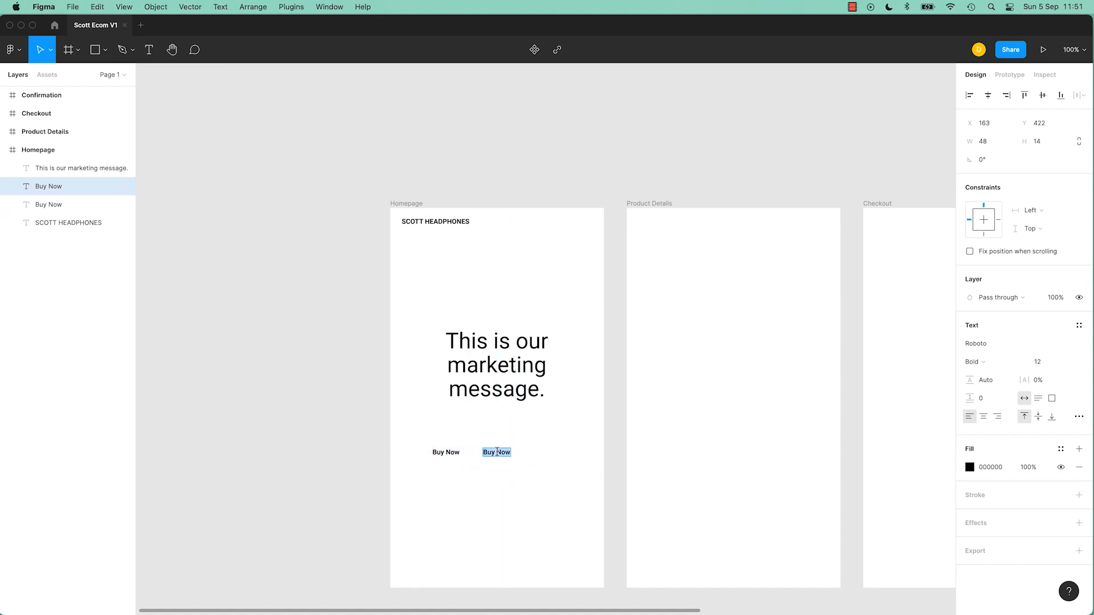
type("Learn More")
left_click_drag(505, 455, 530, 455)
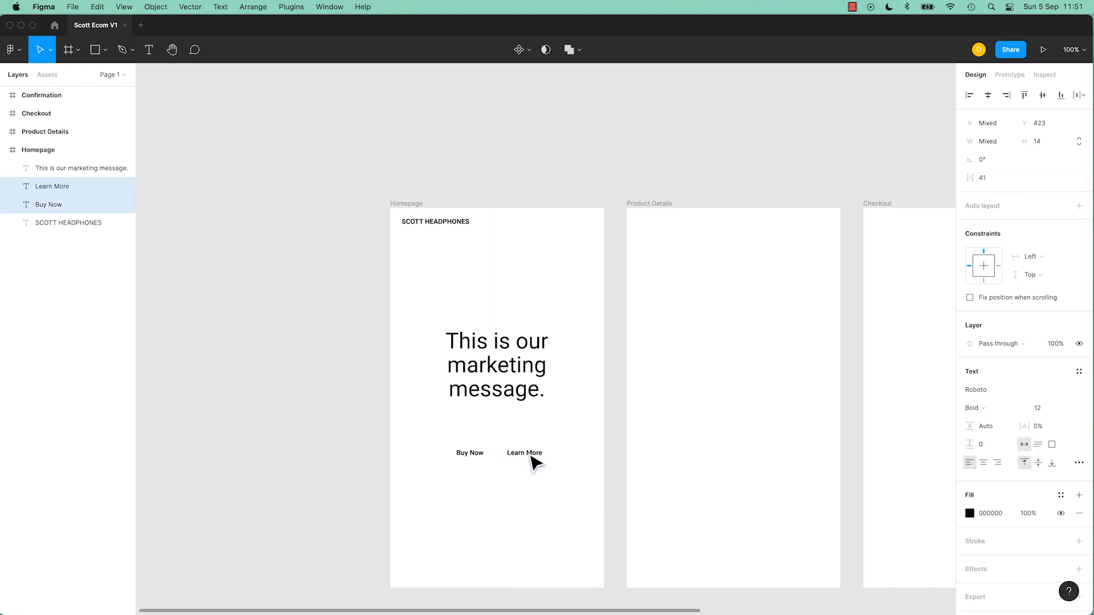
left_click(505, 396)
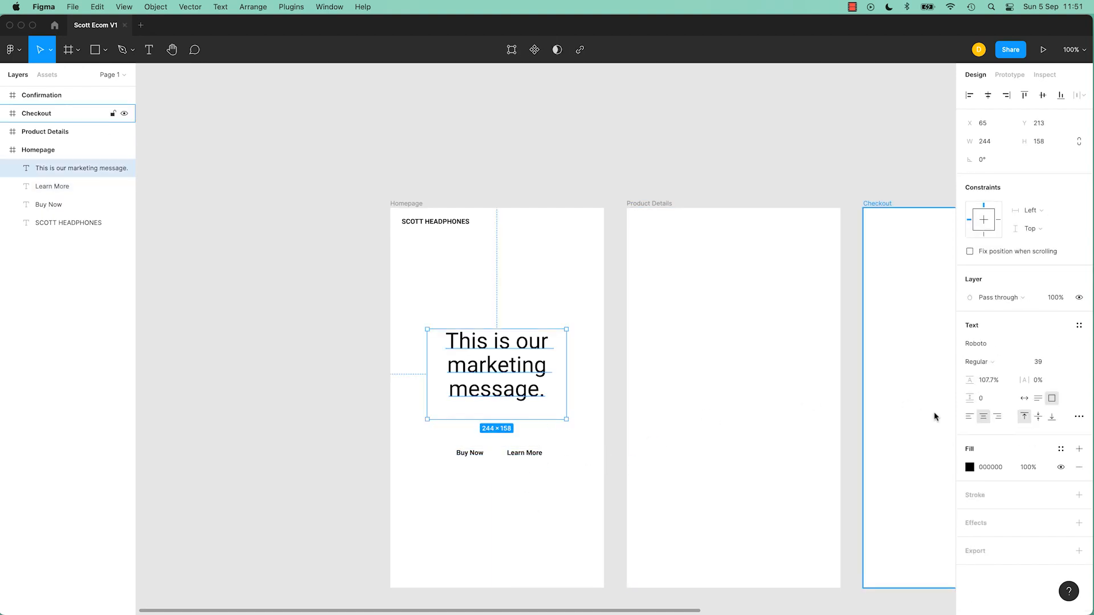
double_click(542, 394)
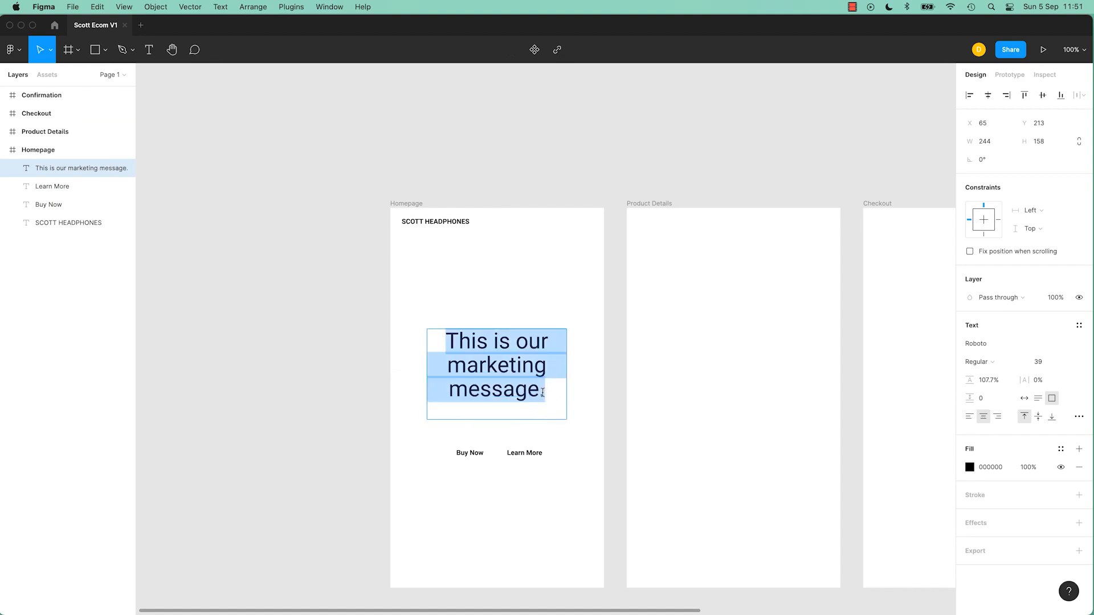
left_click(563, 537)
Duplicate the Buy Now label above the marketing message and change the copy's text to Product Shot.
left_click(477, 455)
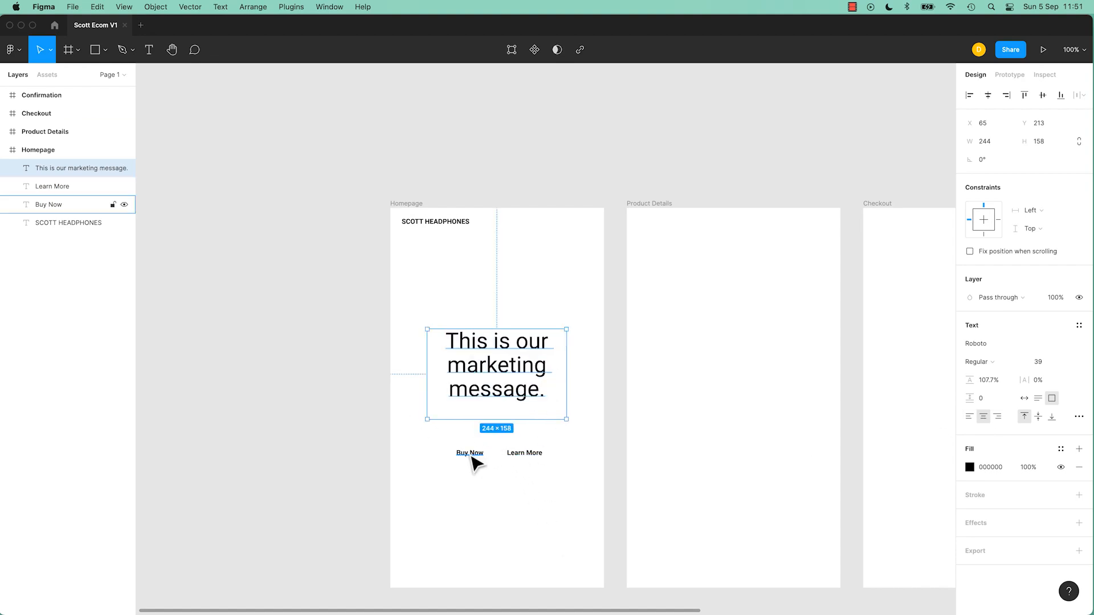
left_click_drag(476, 454, 499, 283, "alt")
double_click(499, 283)
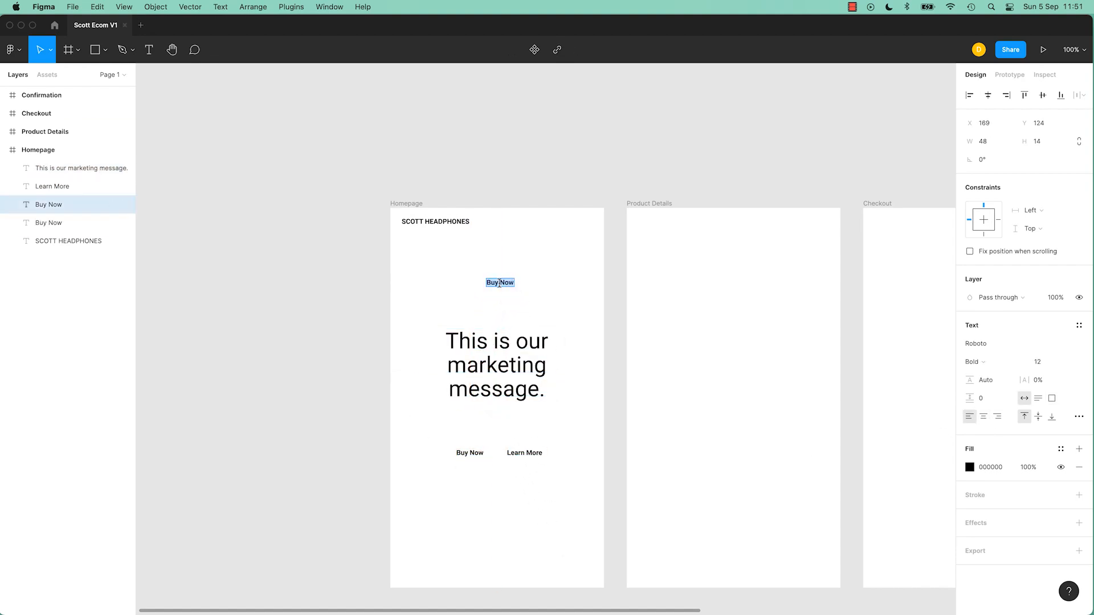
type("Product Shot")
key("Escape")
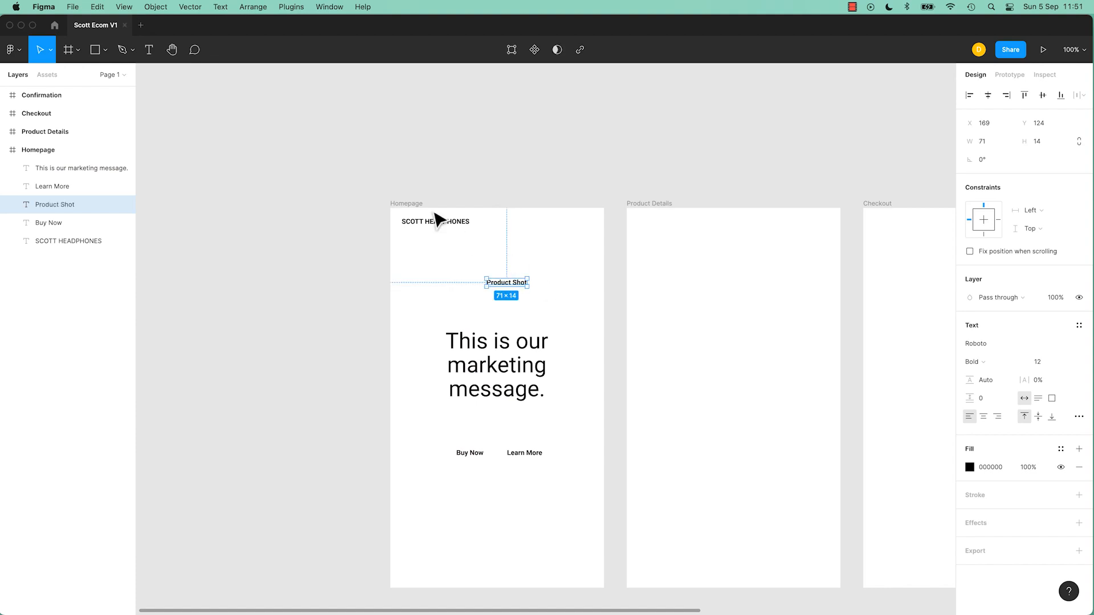
left_click_drag(512, 287, 512, 287)
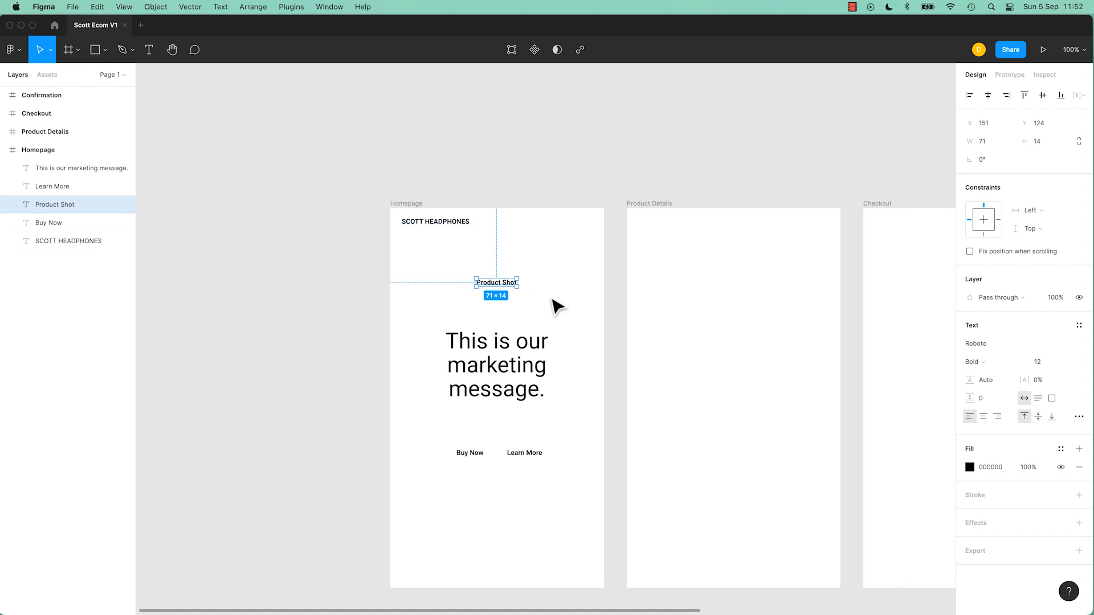
Select the marketing message and browse through its Type details options, then close the panel and deselect.
left_click(566, 320)
left_click(517, 375)
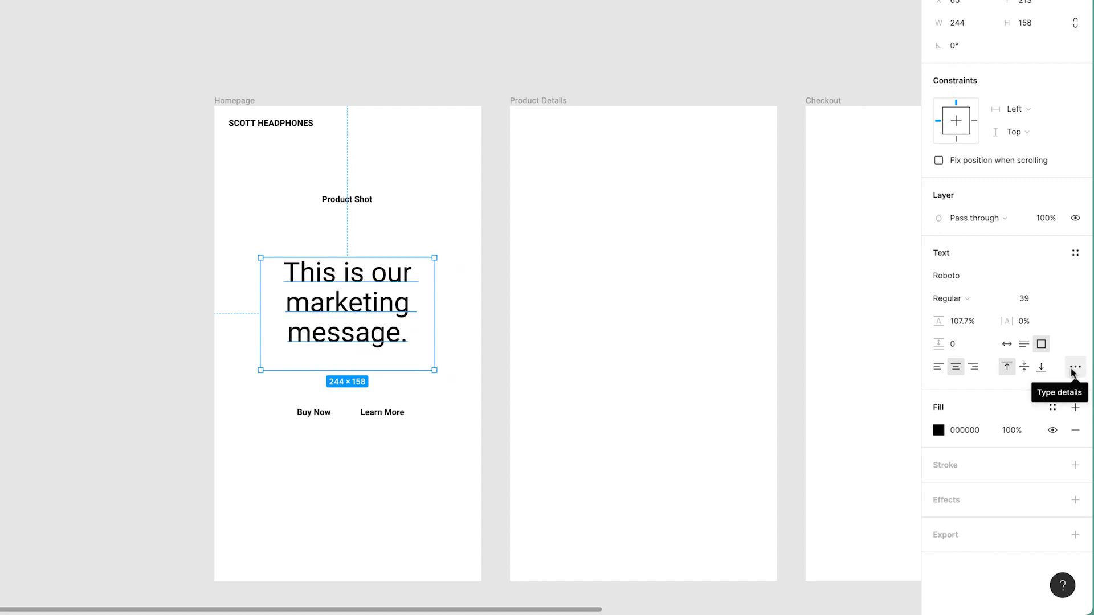
left_click(1074, 369)
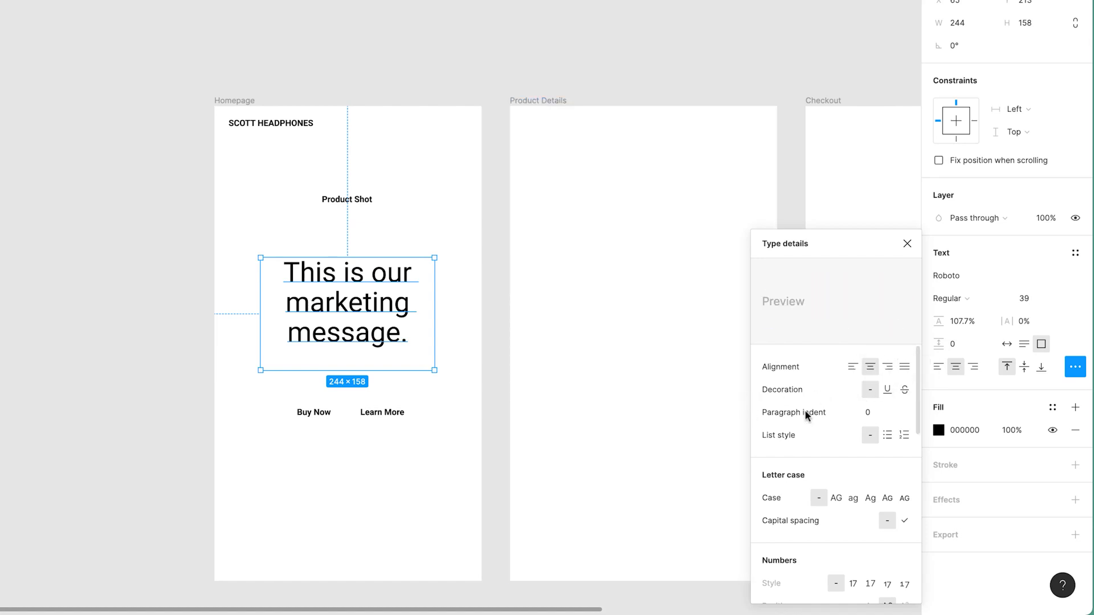
scroll(764, 449, "down", 3)
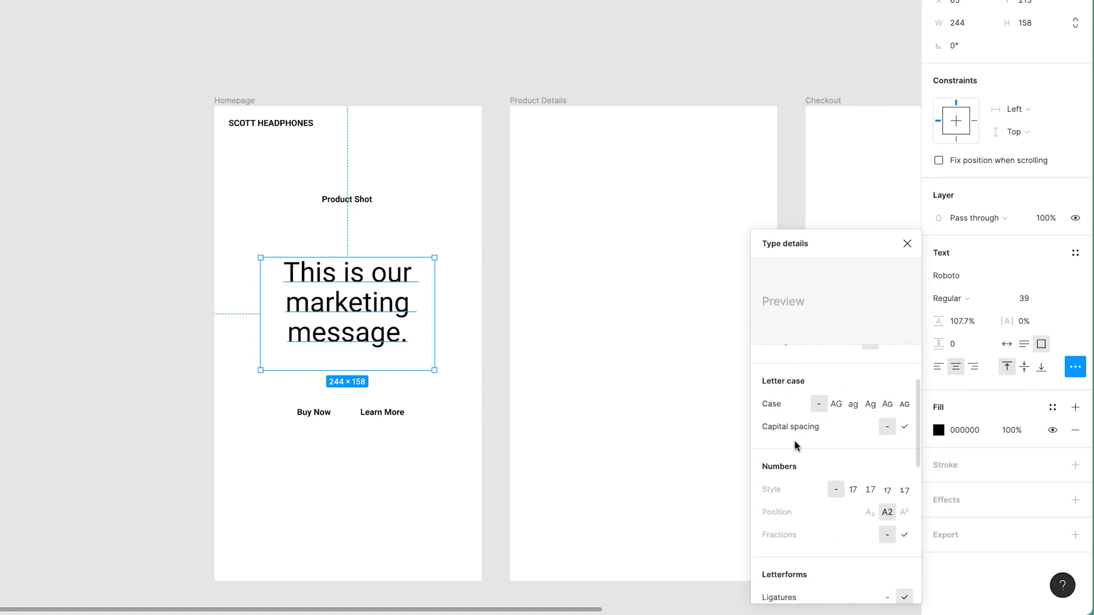
scroll(794, 443, "down", 3)
scroll(795, 443, "down", 2)
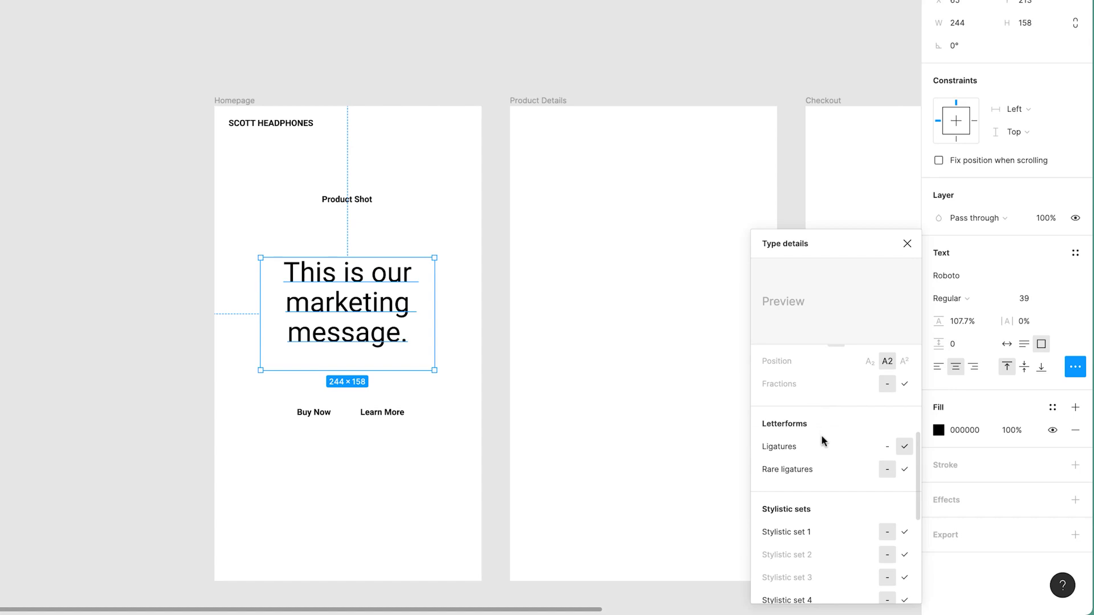
scroll(821, 437, "down", 1)
scroll(812, 408, "down", 4)
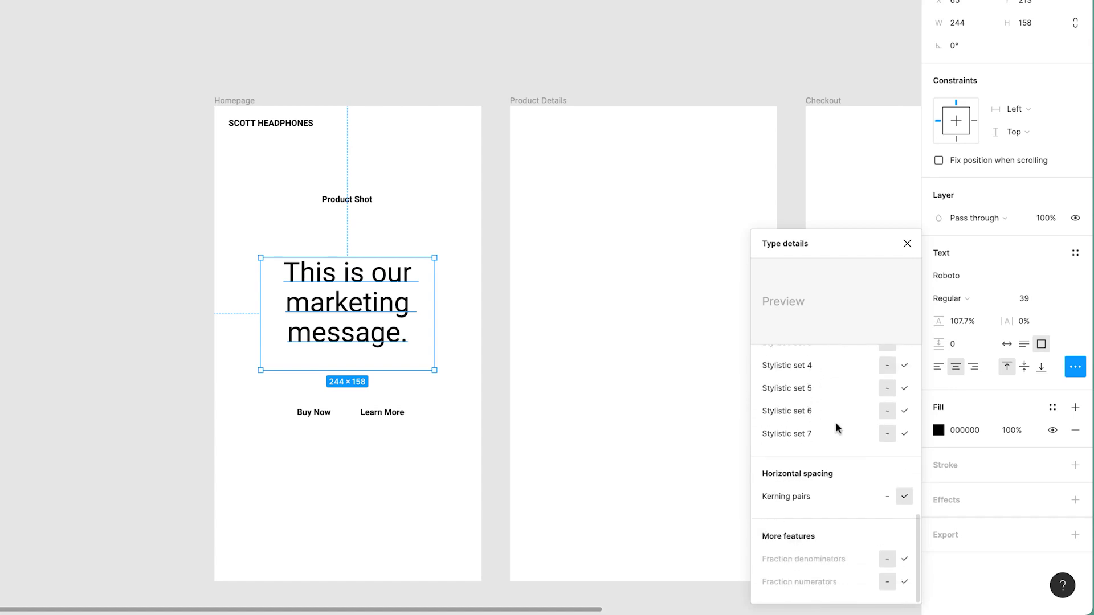
scroll(832, 430, "down", 1)
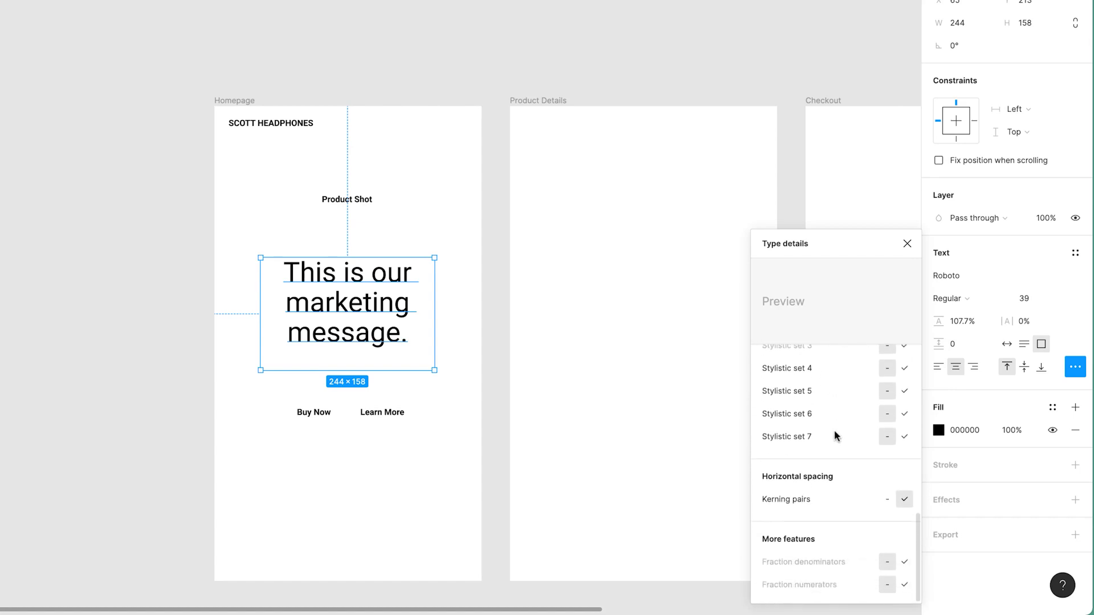
scroll(833, 434, "up", 10)
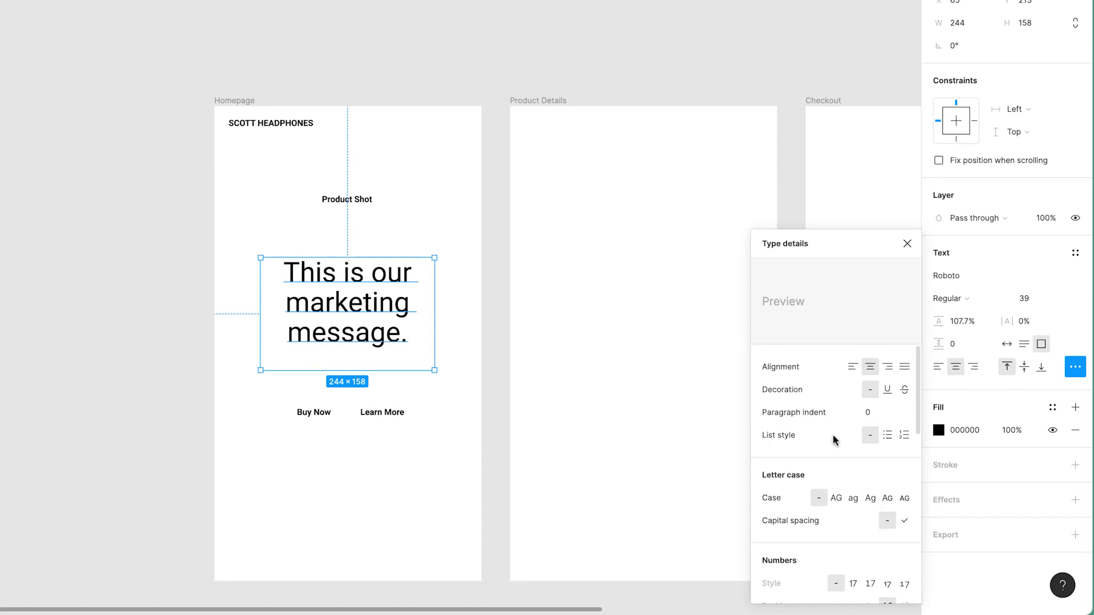
left_click(907, 244)
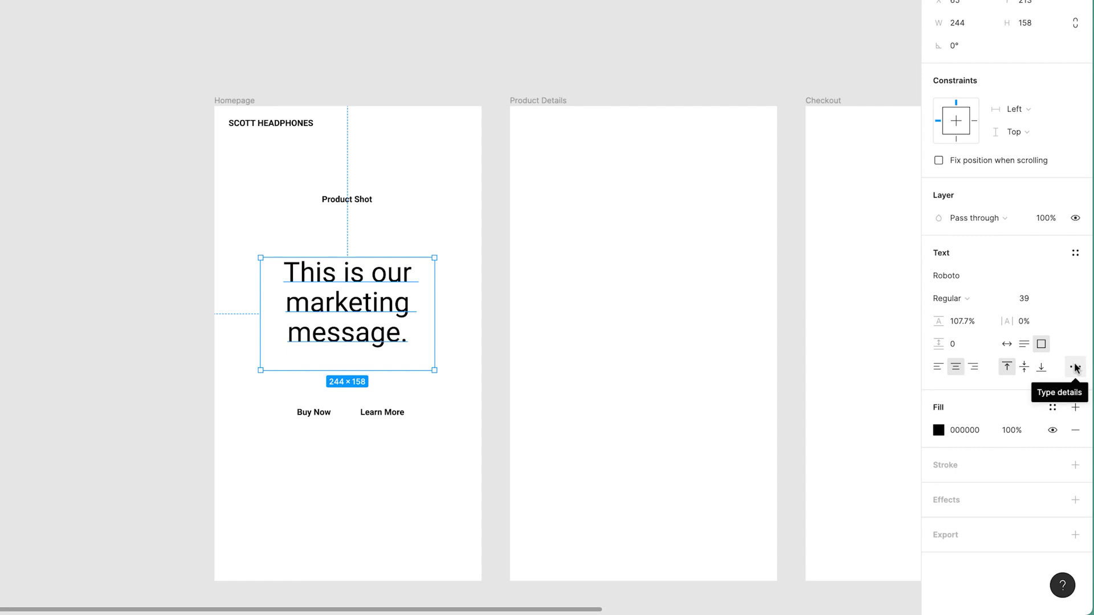
left_click(94, 402)
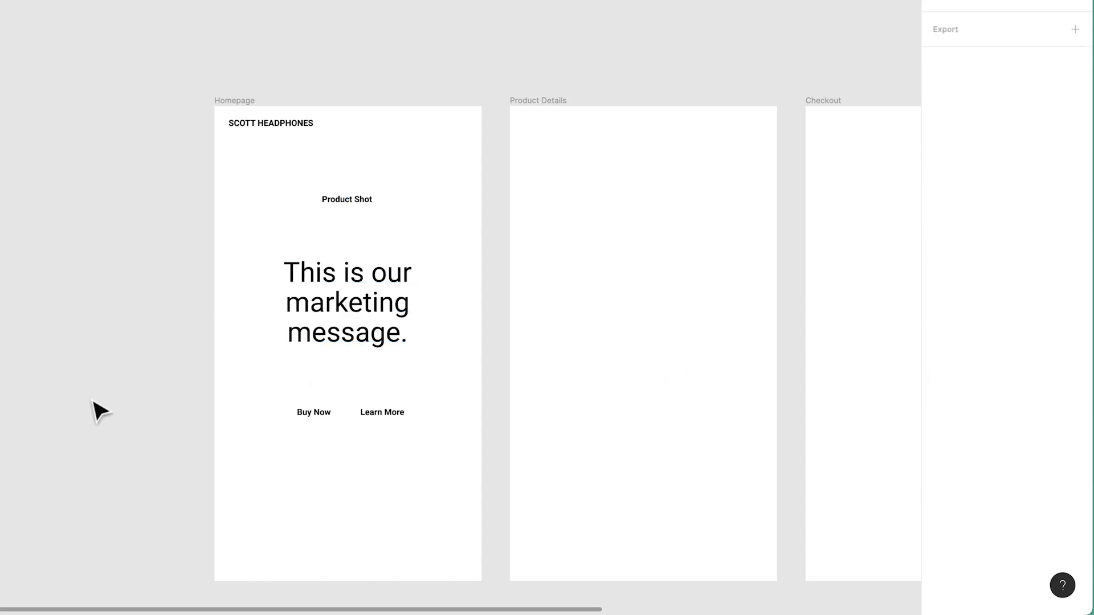